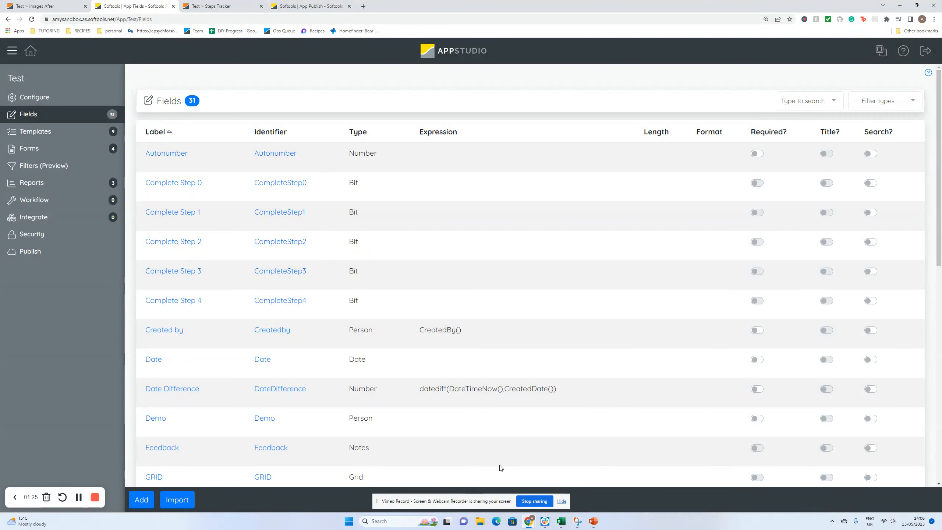
Show all of the Test app's fields on one page of the fields list
{"action": "scroll", "coordinate": [267, 325], "scroll_direction": "down", "scroll_amount": 12}
{"action": "left_click", "coordinate": [163, 460]}
{"action": "left_click", "coordinate": [158, 493]}
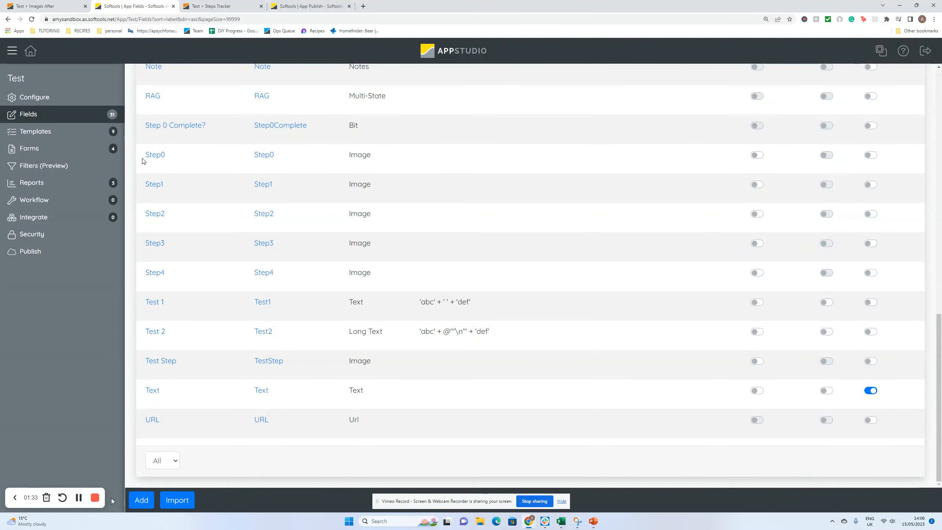
Create an Image field labelled Example and save it
{"action": "left_click", "coordinate": [138, 500]}
{"action": "scroll", "coordinate": [279, 318], "scroll_direction": "down", "scroll_amount": 10}
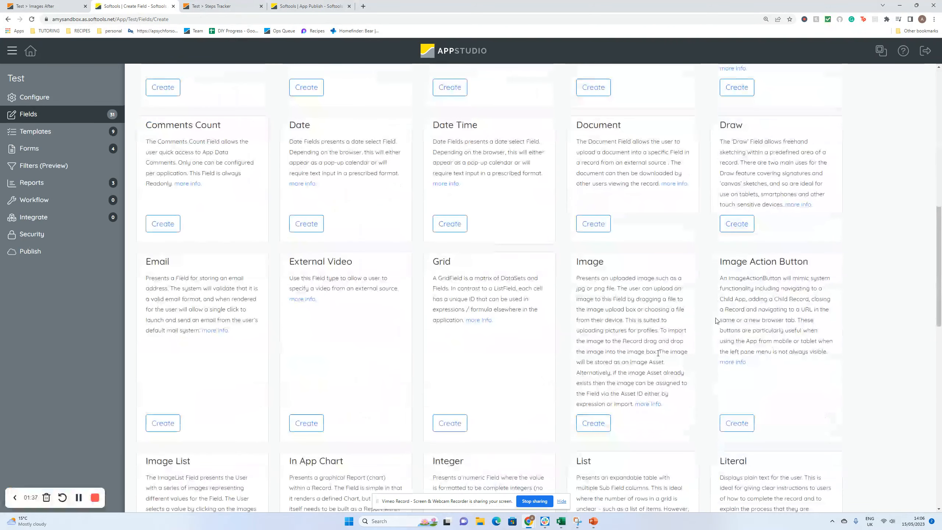
{"action": "left_click", "coordinate": [593, 423]}
{"action": "left_click", "coordinate": [204, 121]}
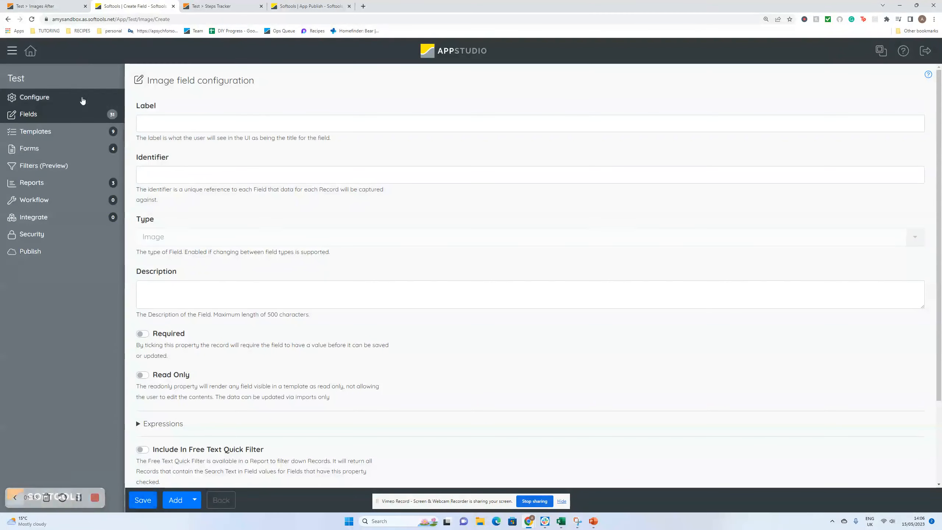
{"action": "left_click", "coordinate": [196, 119]}
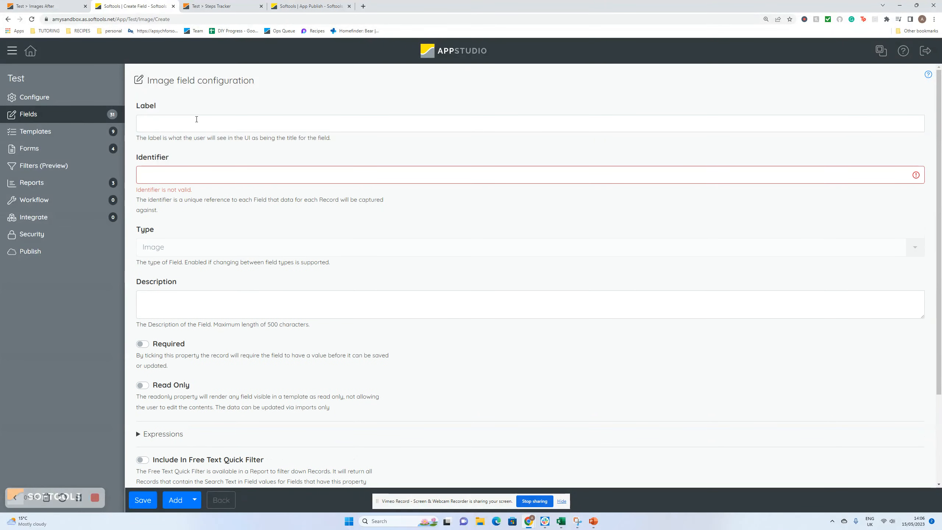
{"action": "type", "text": "Ewx"}
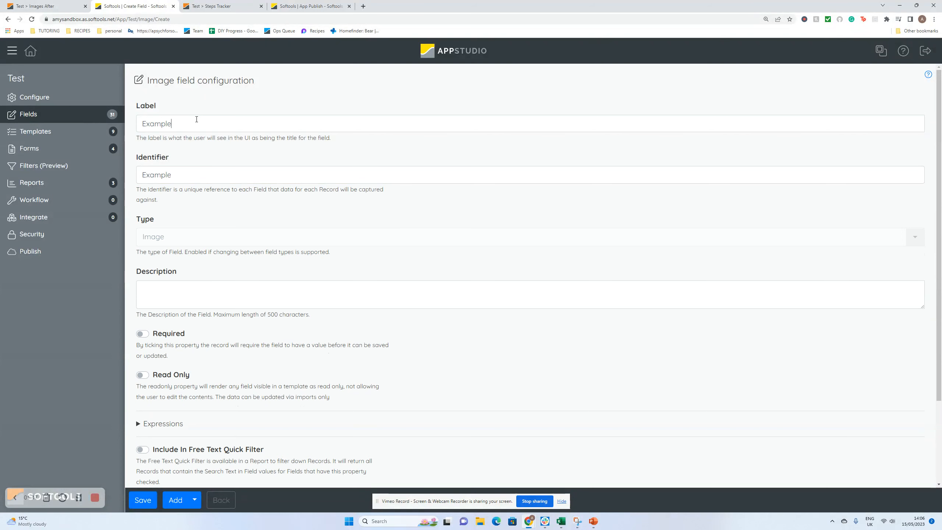
{"action": "left_click", "coordinate": [142, 498]}
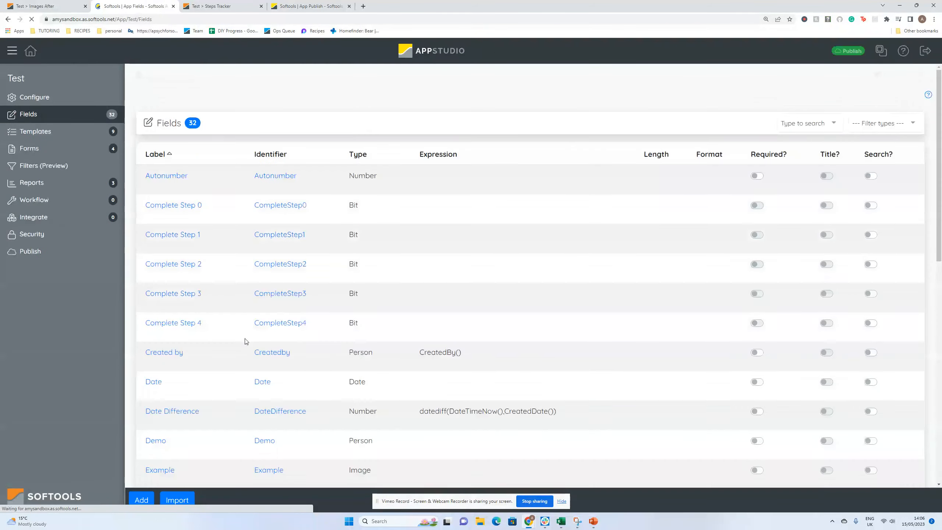
Create and save a new form template titled Example2
{"action": "scroll", "coordinate": [206, 253], "scroll_direction": "down", "scroll_amount": 15}
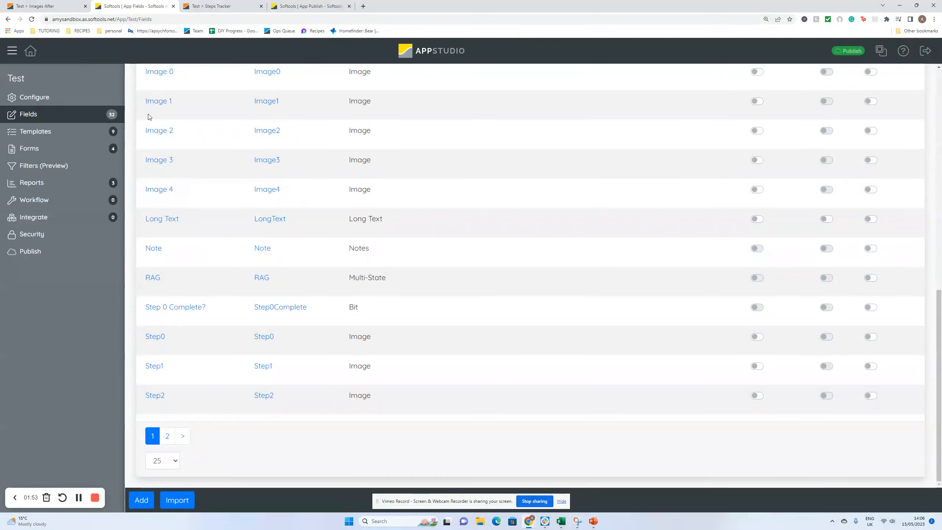
{"action": "left_click", "coordinate": [49, 136]}
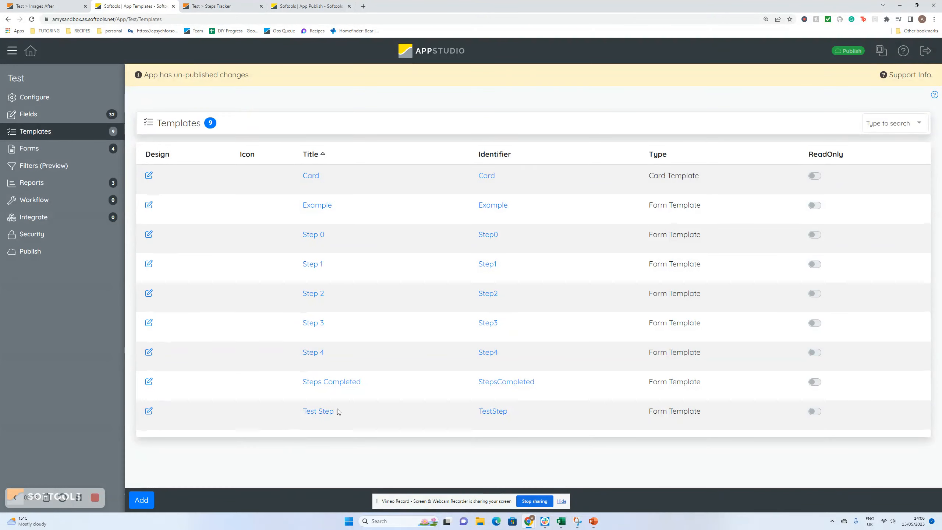
{"action": "left_click", "coordinate": [141, 499]}
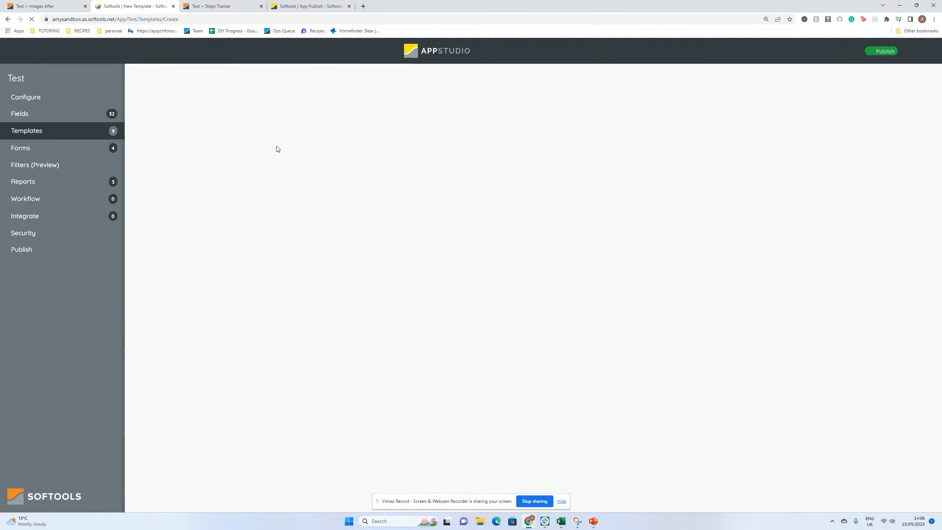
{"action": "left_click", "coordinate": [254, 163]}
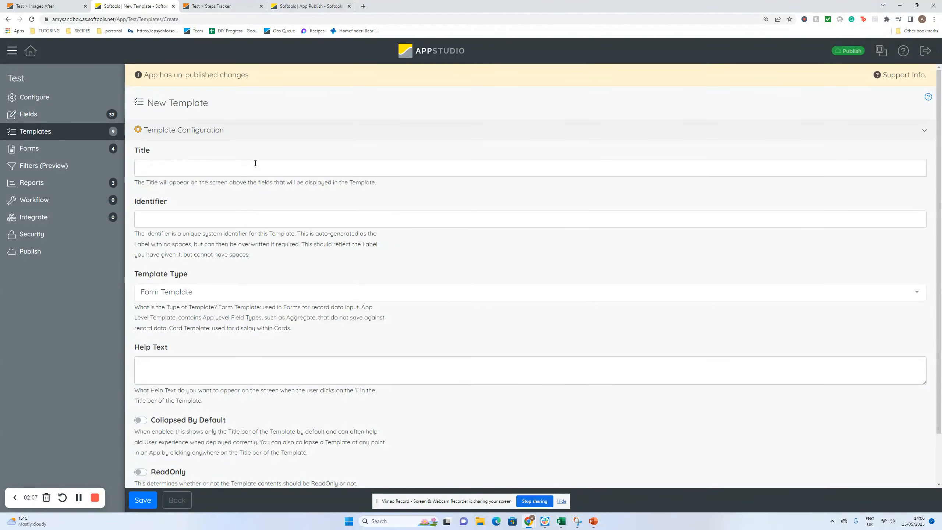
{"action": "type", "text": "Example2"}
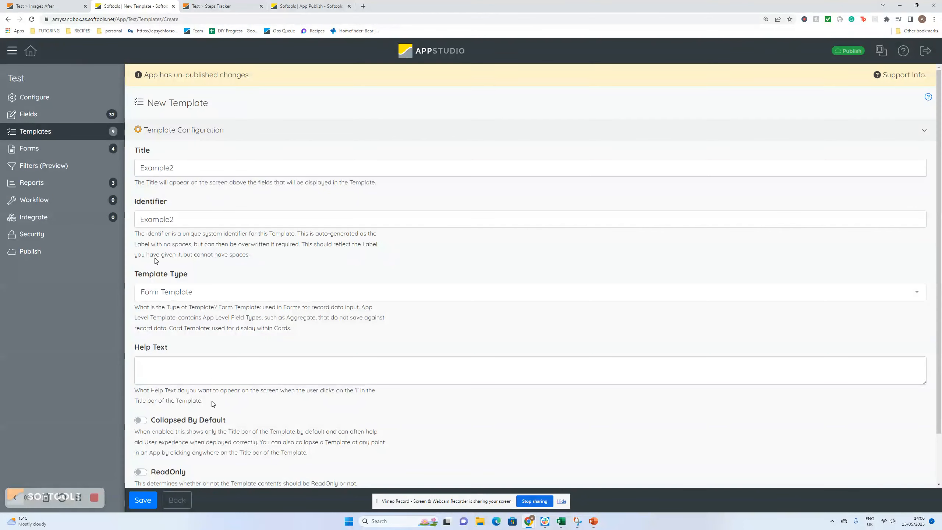
{"action": "left_click", "coordinate": [141, 507]}
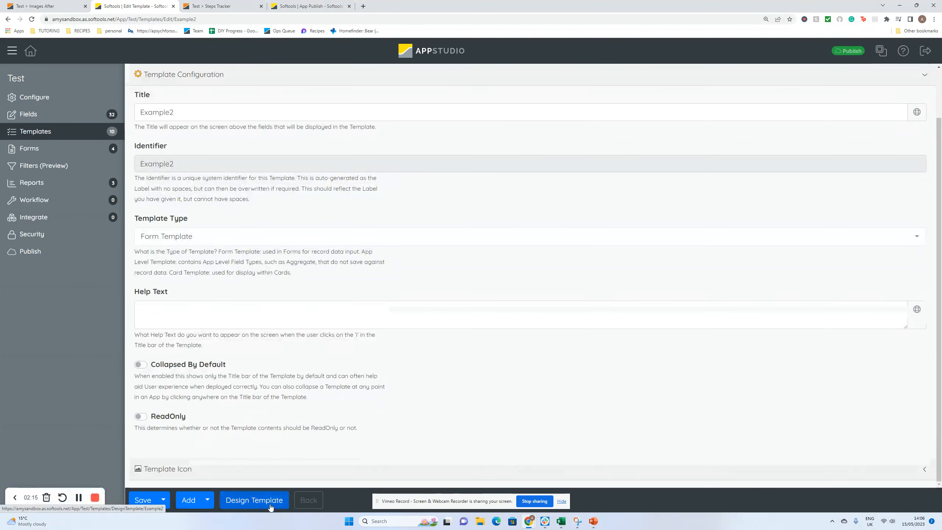
Place the Example field in the first column of row 1 in the Example2 template design
{"action": "left_click", "coordinate": [254, 499]}
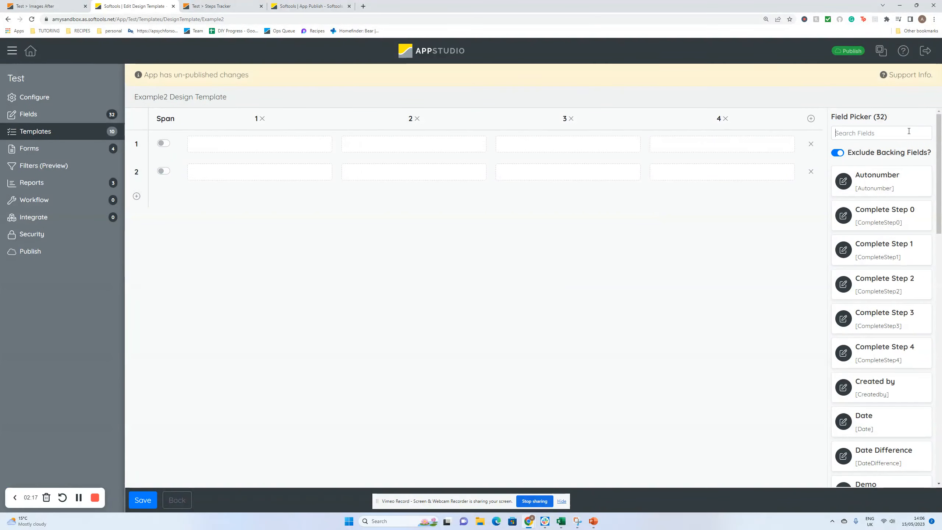
{"action": "type", "text": "exam"}
{"action": "left_click_drag", "start_coordinate": [883, 182], "coordinate": [286, 147]}
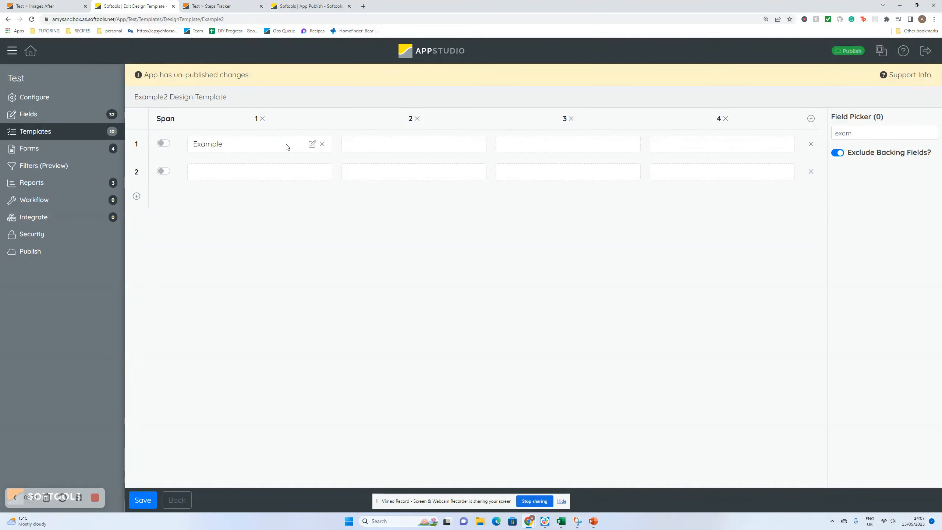
Reduce the Example2 design to a single column and a single row with Span enabled, and save it
{"action": "left_click", "coordinate": [417, 118]}
{"action": "left_click", "coordinate": [494, 119]}
{"action": "left_click", "coordinate": [649, 118]}
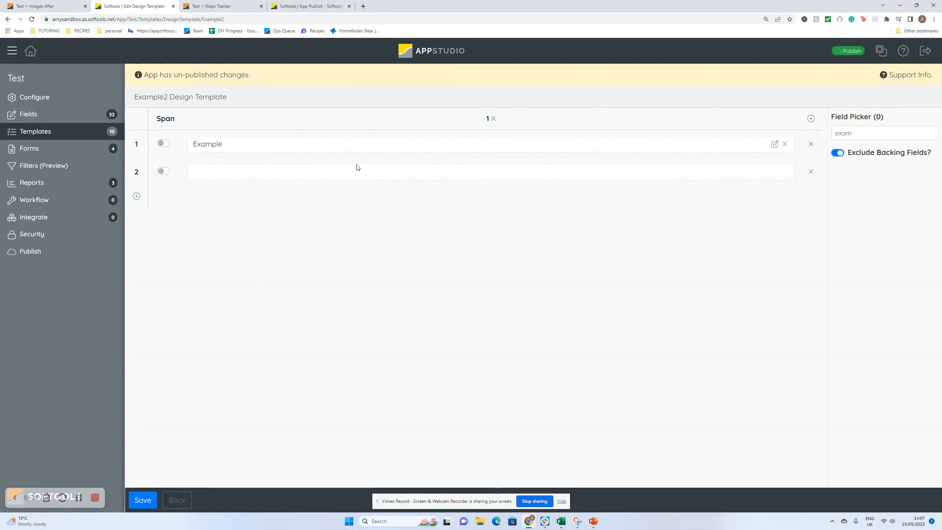
{"action": "left_click", "coordinate": [811, 172]}
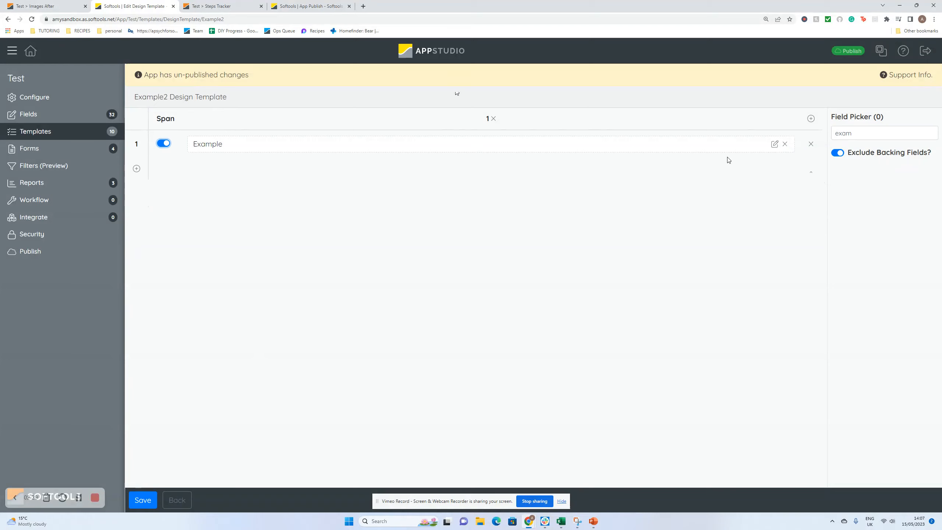
{"action": "left_click", "coordinate": [140, 500]}
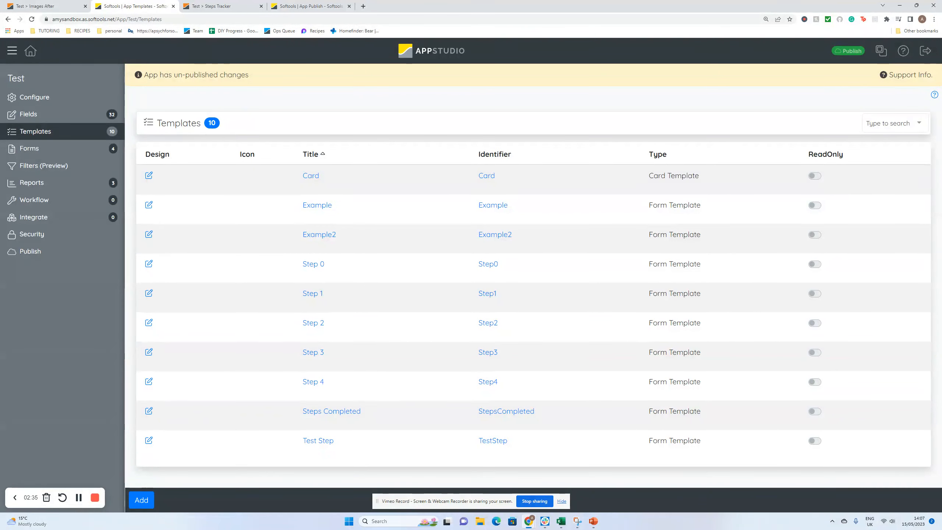
Open the Images Before form for editing
{"action": "left_click", "coordinate": [56, 147]}
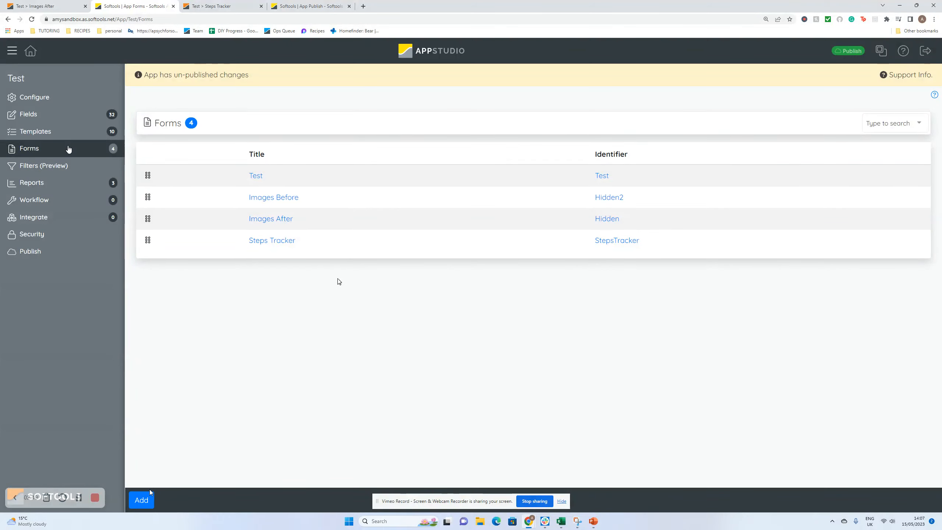
{"action": "left_click_drag", "start_coordinate": [312, 198], "coordinate": [236, 199]}
{"action": "left_click", "coordinate": [313, 198]}
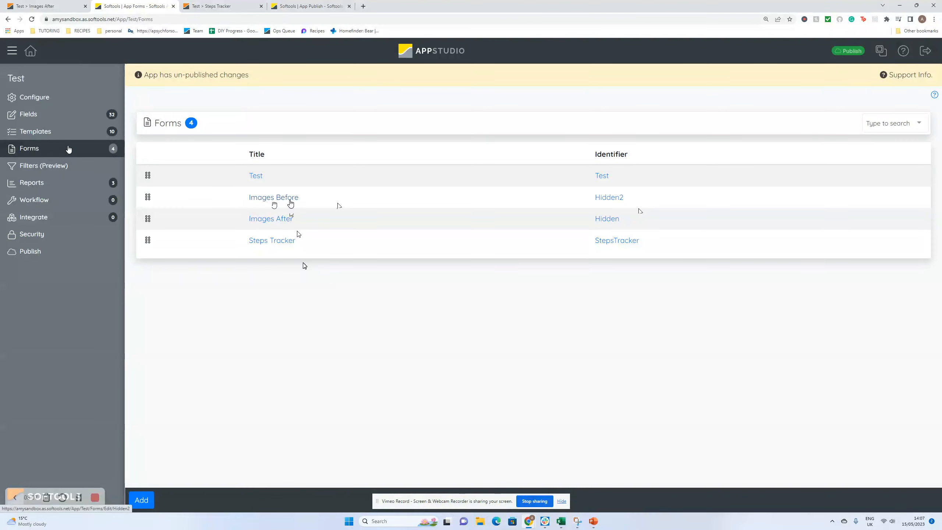
{"action": "left_click", "coordinate": [291, 203]}
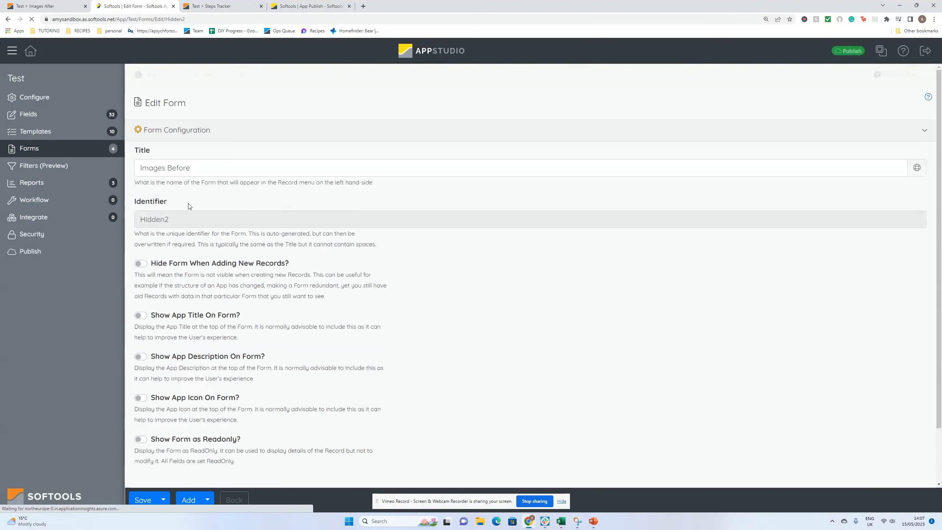
{"action": "scroll", "coordinate": [226, 247], "scroll_direction": "down", "scroll_amount": 2}
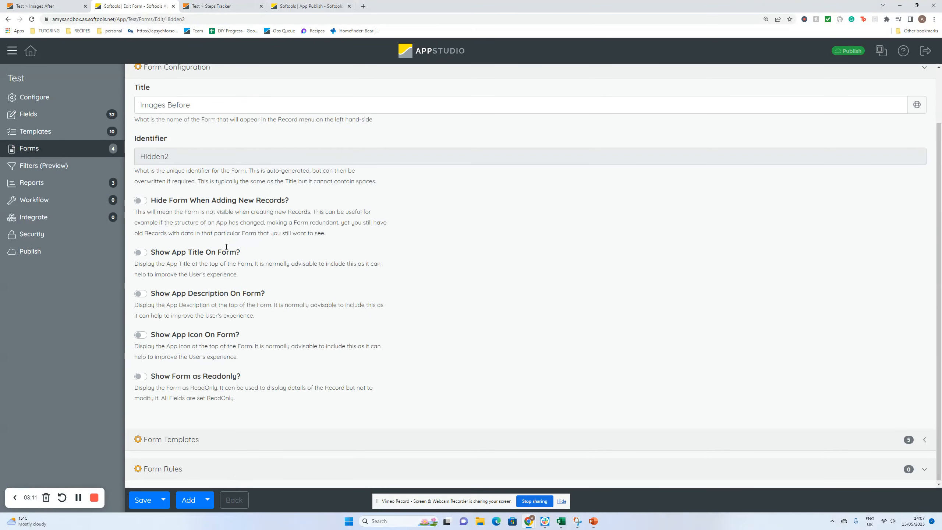
Start a rule for the Images Before form, using the sample filter $filter=[FieldIdentifierOne] eq 'hide this form'
{"action": "scroll", "coordinate": [226, 247], "scroll_direction": "down", "scroll_amount": 3}
{"action": "left_click", "coordinate": [294, 450]}
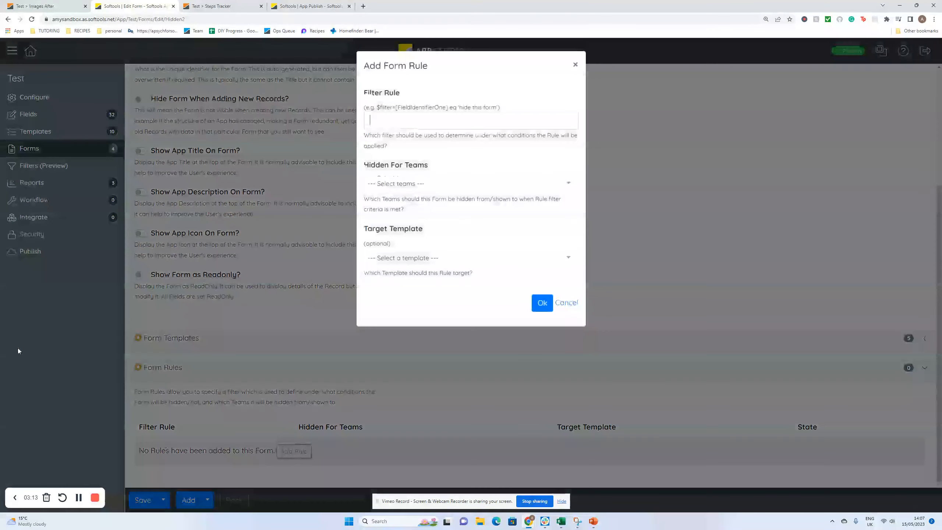
{"action": "left_click_drag", "start_coordinate": [377, 107], "coordinate": [499, 108]}
{"action": "key", "text": "ctrl+c"}
{"action": "left_click", "coordinate": [444, 119]}
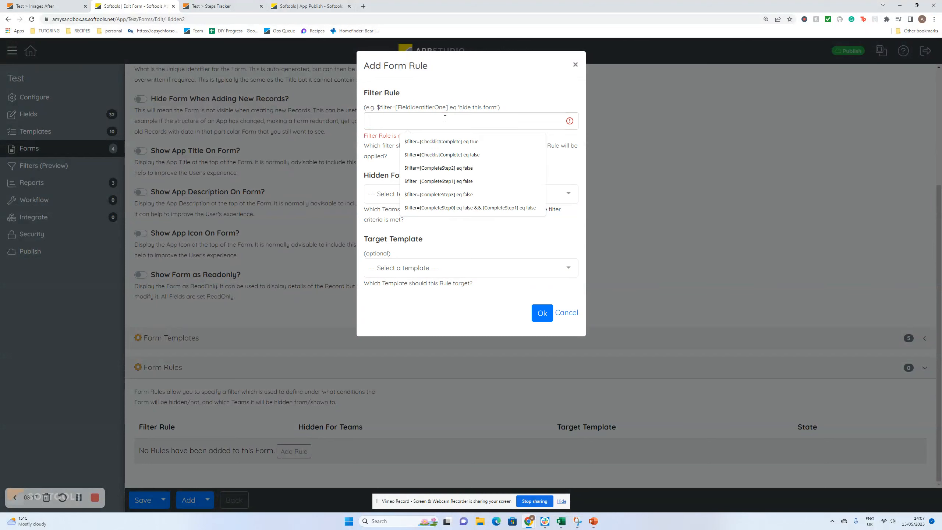
{"action": "key", "text": "ctrl+v"}
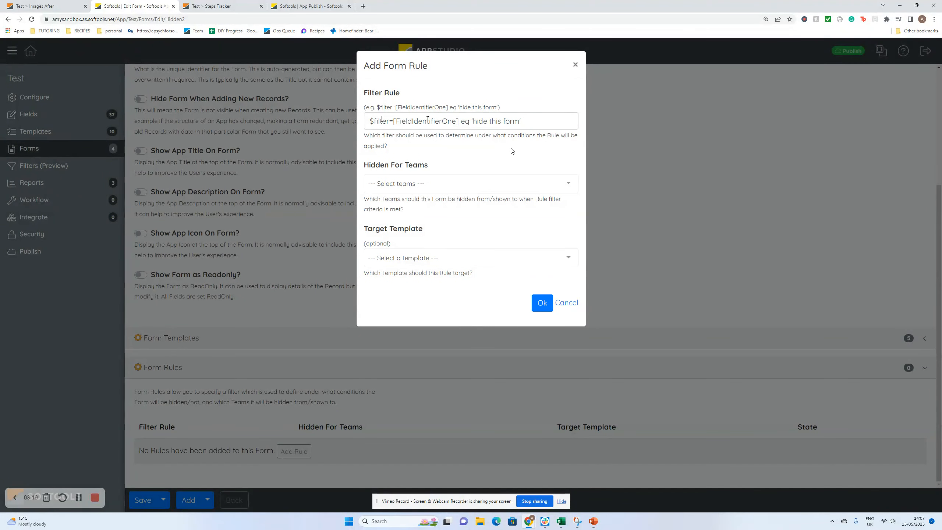
Replace FieldIdentifierOne in the rule filter with the Date field's identifier, copied from the Test form of the open record
{"action": "double_click", "coordinate": [456, 122]}
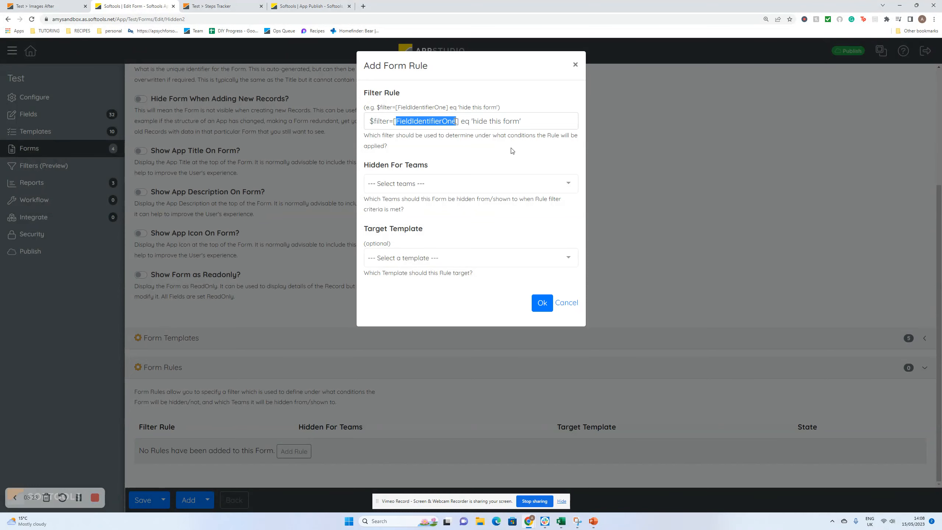
{"action": "left_click", "coordinate": [73, 6]}
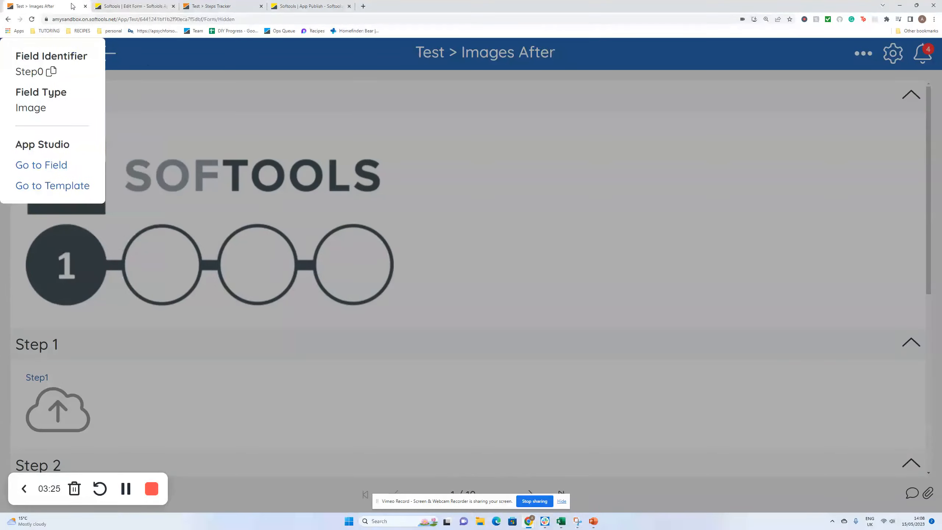
{"action": "left_click", "coordinate": [243, 72]}
{"action": "left_click", "coordinate": [14, 53]}
{"action": "left_click", "coordinate": [63, 150]}
{"action": "scroll", "coordinate": [294, 345], "scroll_direction": "down", "scroll_amount": 3}
{"action": "left_click", "coordinate": [293, 102]}
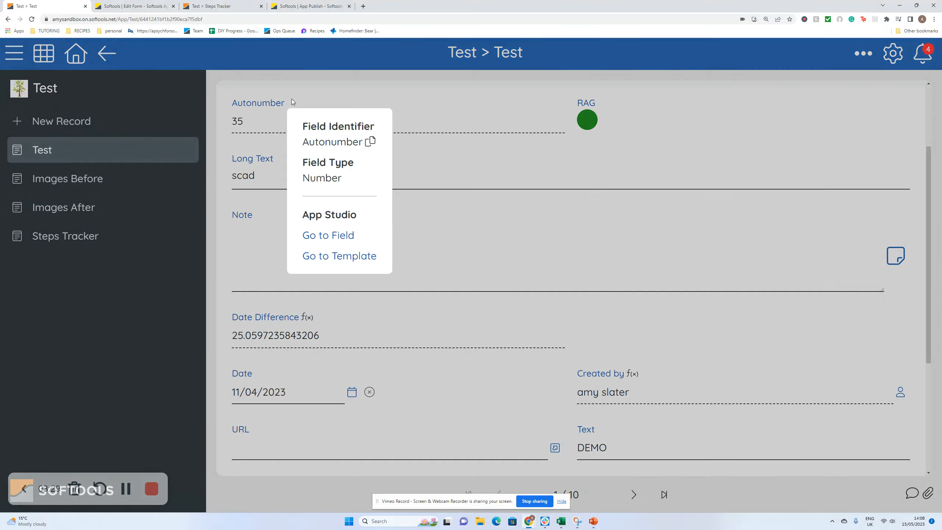
{"action": "left_click", "coordinate": [271, 244]}
{"action": "left_click", "coordinate": [259, 373]}
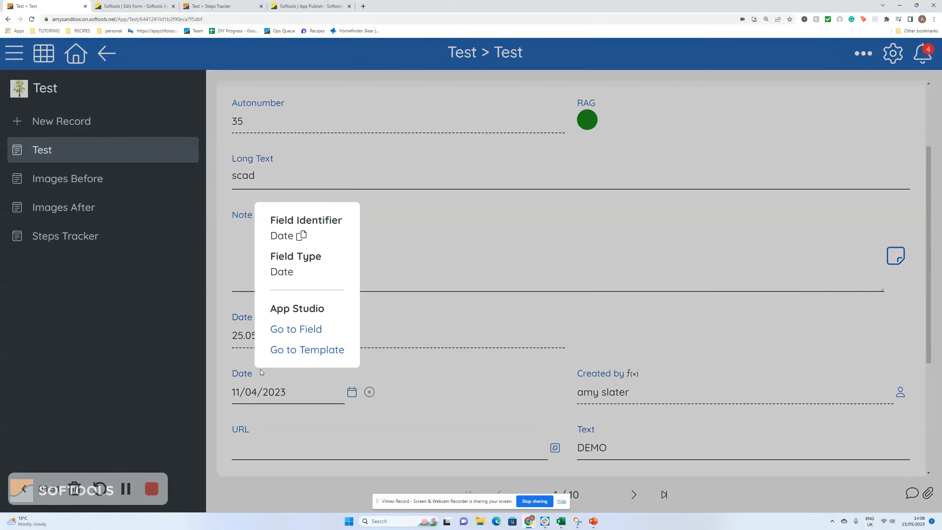
{"action": "left_click", "coordinate": [301, 235]}
{"action": "left_click", "coordinate": [147, 5]}
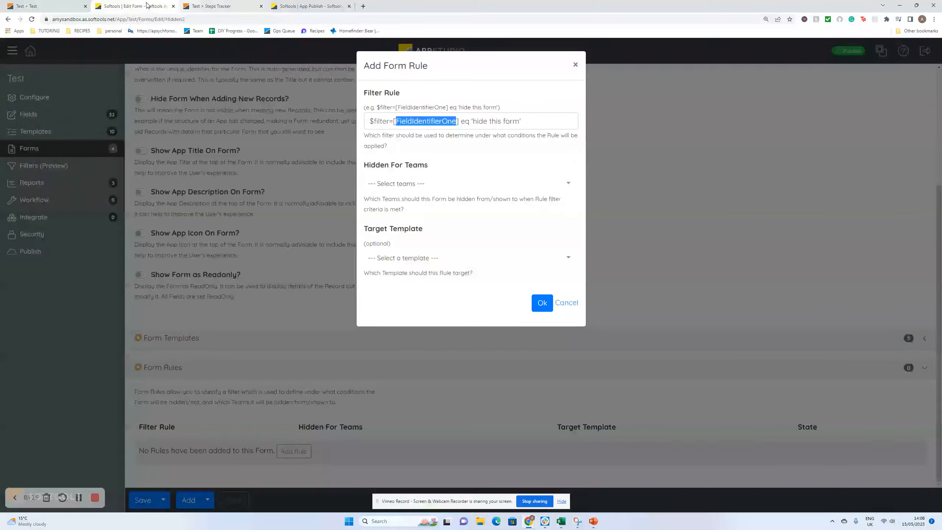
{"action": "key", "text": "ctrl+v"}
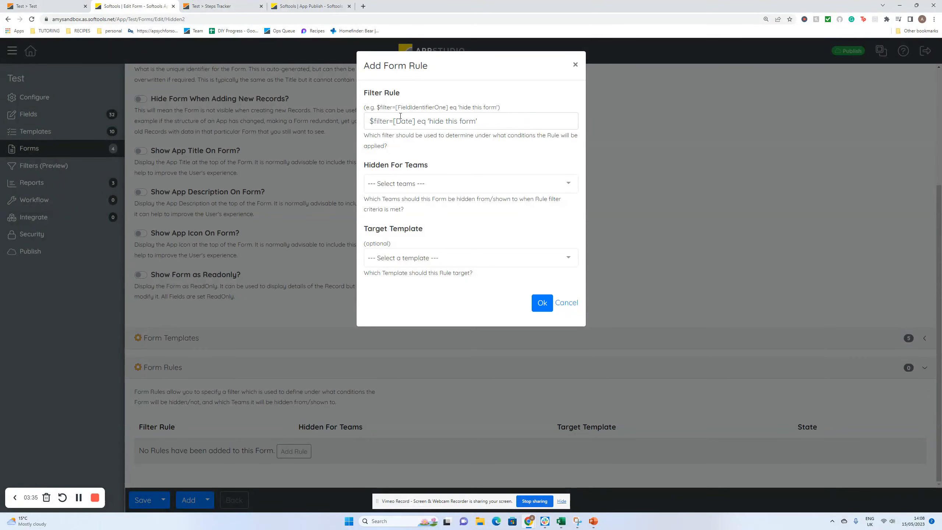
Change the filter's condition so that it reads $filter=[Date] ne 'XXX'
{"action": "key", "text": "ctrl+shift+Left"}
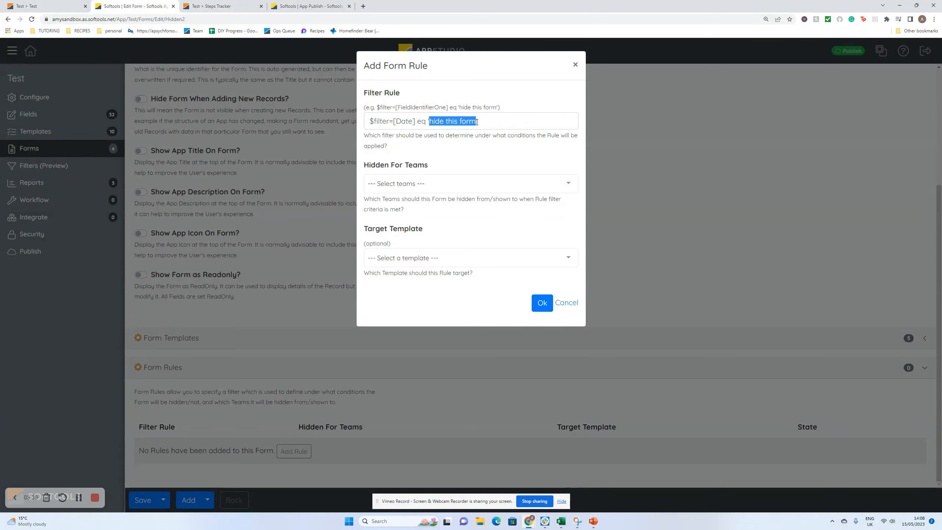
{"action": "type", "text": "XXX"}
{"action": "left_click_drag", "start_coordinate": [371, 122], "coordinate": [487, 123]}
{"action": "left_click", "coordinate": [487, 123]}
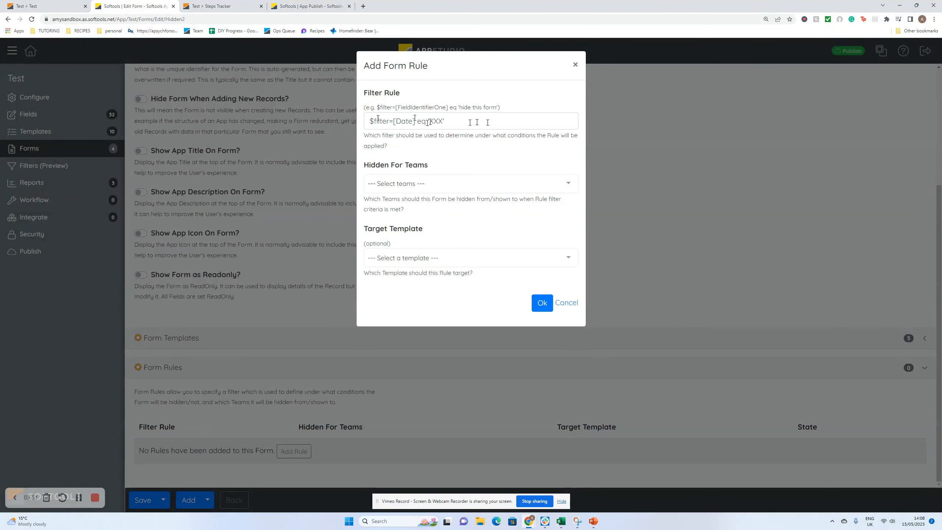
{"action": "key", "text": "BackSpace"}
{"action": "key", "text": "BackSpace"}
Review the rule's available target templates and hidden-for teams, and cancel the rule without adding it
{"action": "left_click", "coordinate": [459, 256]}
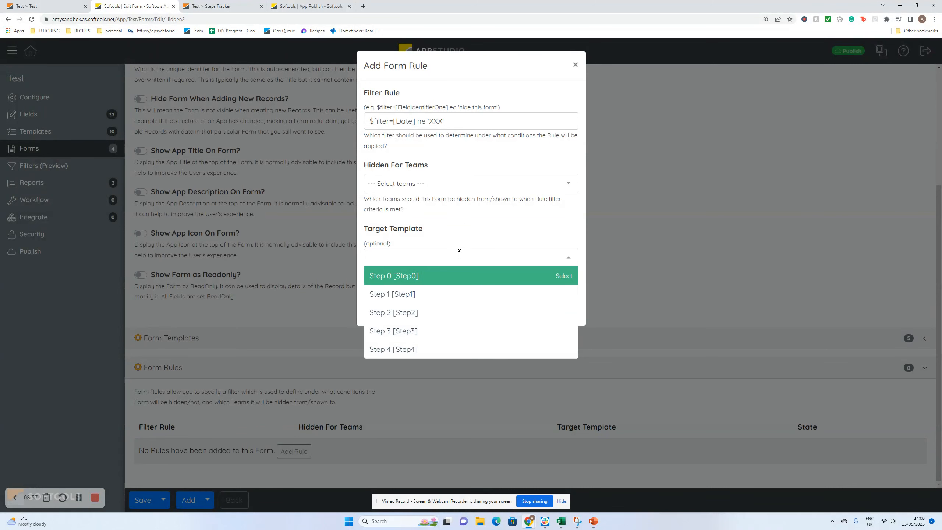
{"action": "left_click", "coordinate": [450, 173]}
{"action": "left_click", "coordinate": [443, 183]}
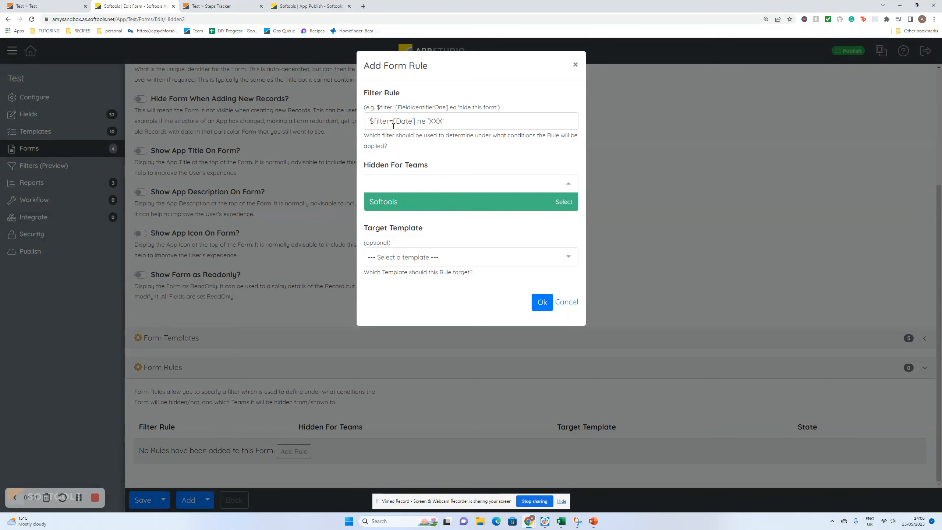
{"action": "left_click", "coordinate": [567, 308]}
{"action": "left_click", "coordinate": [567, 308]}
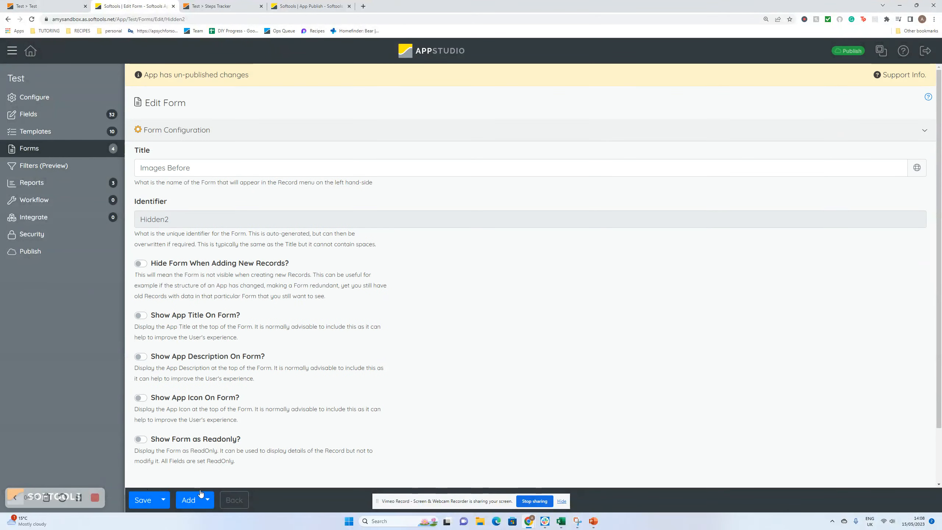
Save the Images Before form with its Step 0 to Step 4 templates and publish the app
{"action": "scroll", "coordinate": [151, 418], "scroll_direction": "down", "scroll_amount": 2}
{"action": "left_click", "coordinate": [211, 441]}
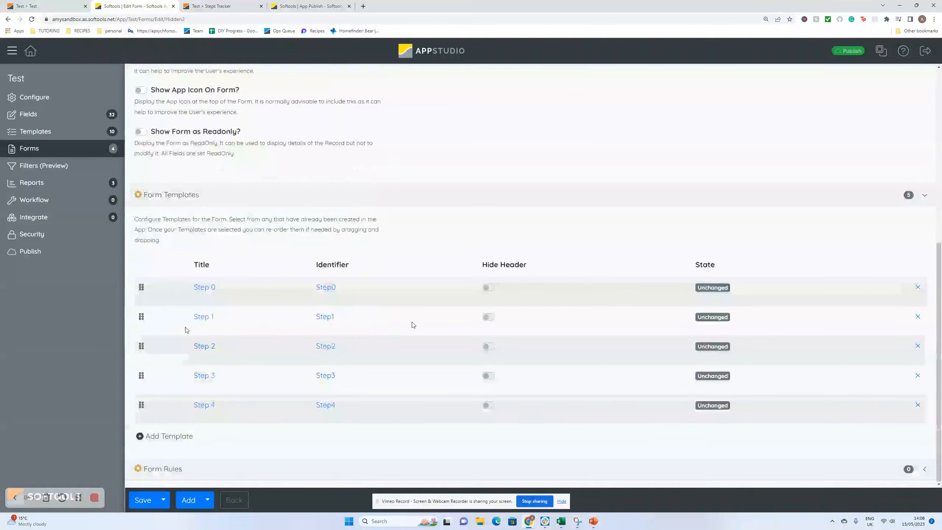
{"action": "left_click_drag", "start_coordinate": [227, 291], "coordinate": [235, 434]}
{"action": "left_click", "coordinate": [255, 393]}
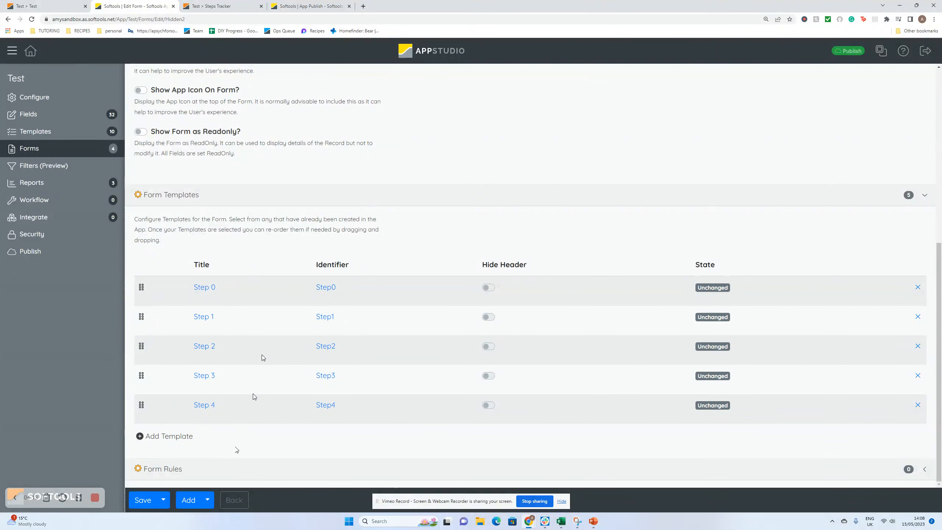
{"action": "left_click", "coordinate": [153, 500]}
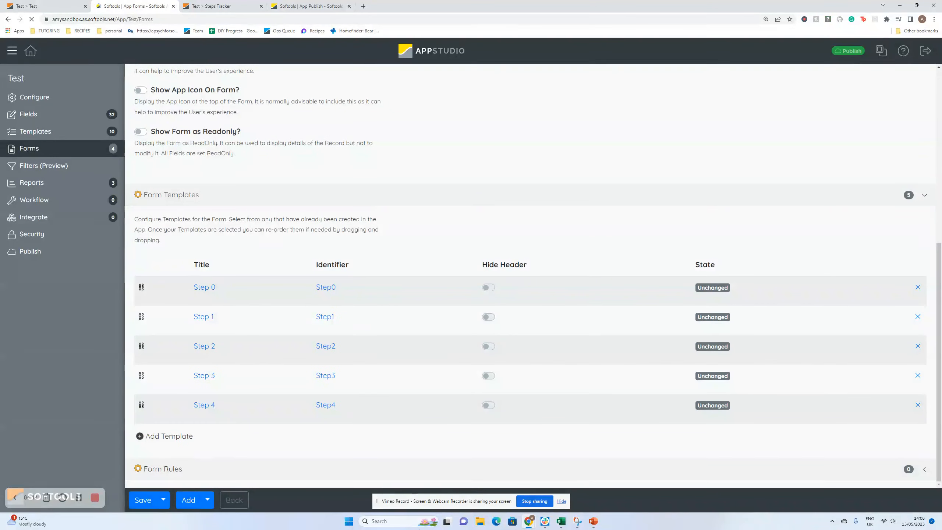
{"action": "left_click", "coordinate": [848, 52]}
{"action": "left_click", "coordinate": [611, 198]}
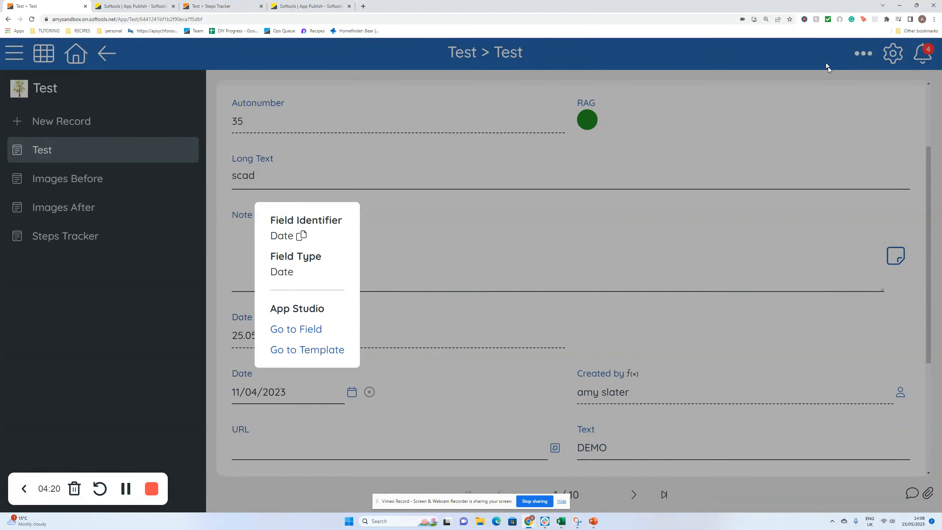
Return to the open Test record, resync the app and open the record's Images Before form
{"action": "left_click", "coordinate": [828, 67]}
{"action": "left_click", "coordinate": [860, 56]}
{"action": "left_click", "coordinate": [835, 353]}
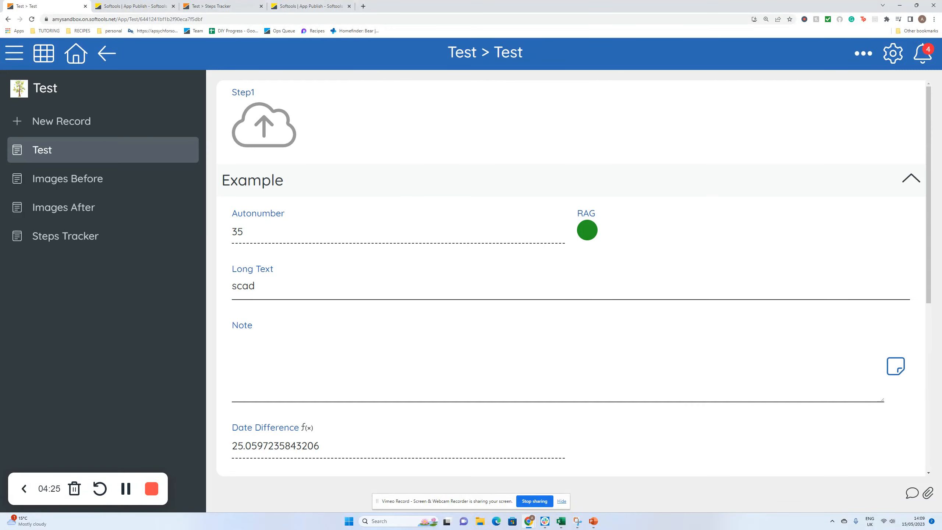
{"action": "left_click", "coordinate": [76, 188]}
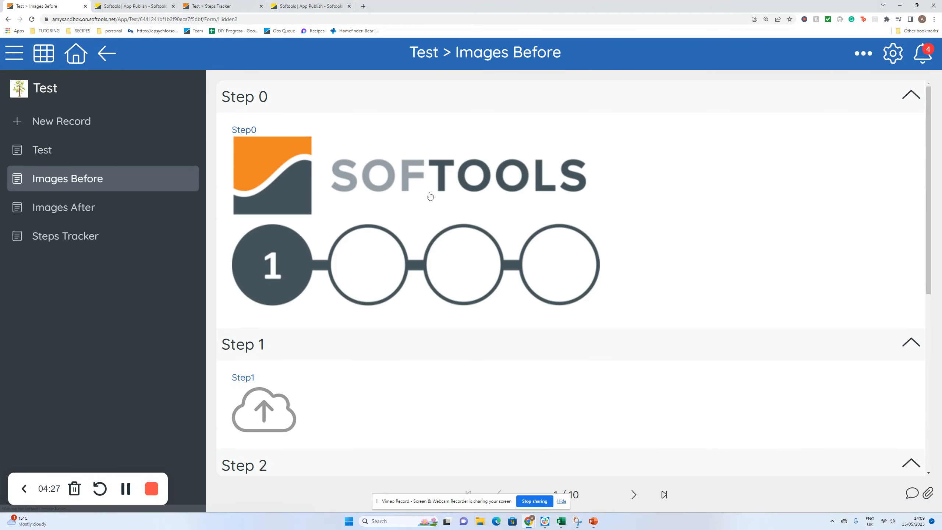
Delete the existing image from the Step0 field
{"action": "left_click", "coordinate": [390, 222]}
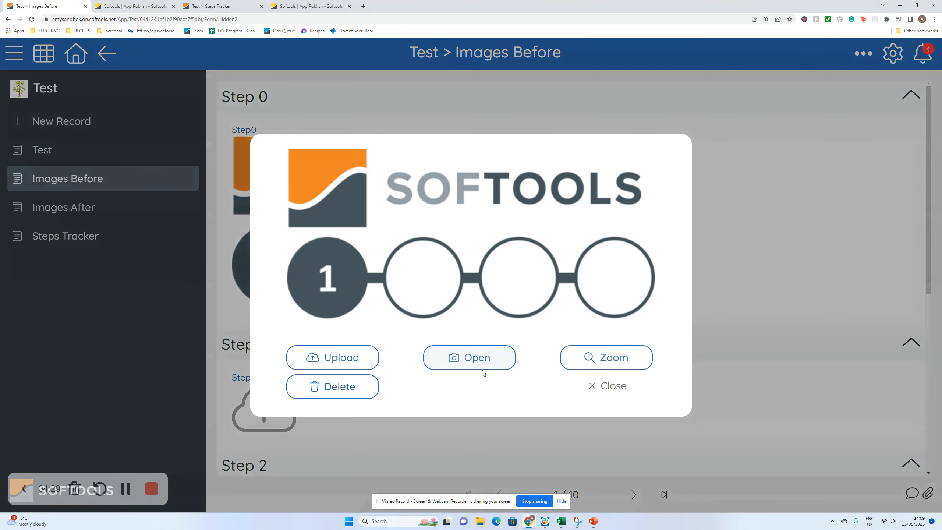
{"action": "left_click", "coordinate": [333, 386]}
{"action": "left_click", "coordinate": [340, 362]}
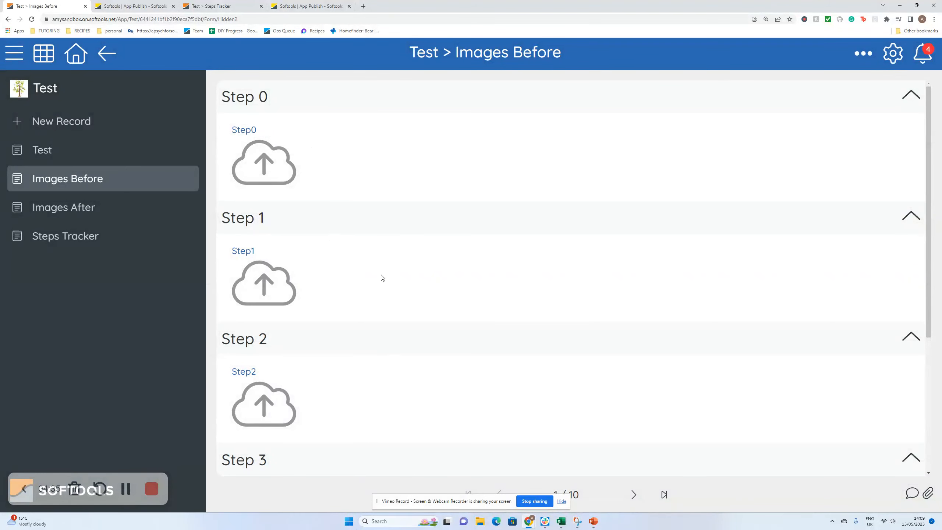
Examine the Step0 to Step4 image fields on the Images Before form and the upload options of Step0
{"action": "scroll", "coordinate": [297, 295], "scroll_direction": "down", "scroll_amount": 5}
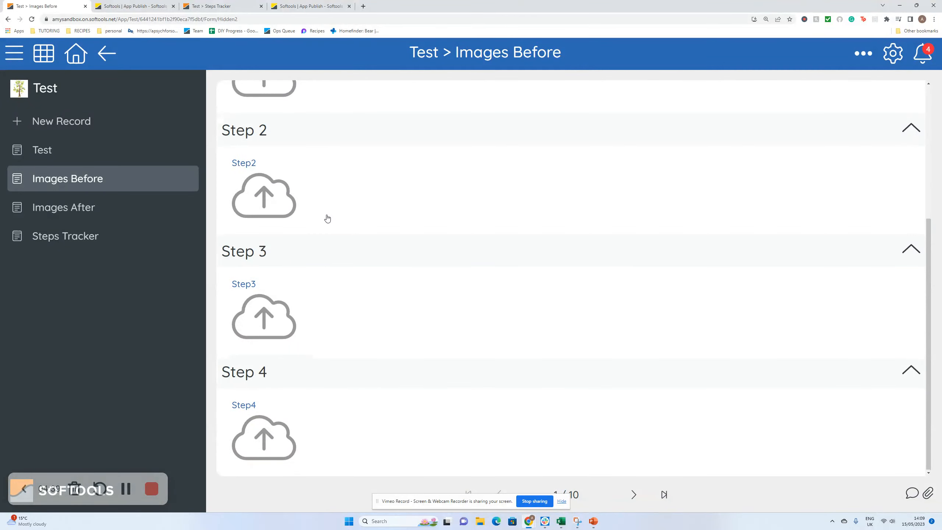
{"action": "scroll", "coordinate": [300, 240], "scroll_direction": "up", "scroll_amount": 5}
{"action": "scroll", "coordinate": [276, 345], "scroll_direction": "down", "scroll_amount": 2}
{"action": "scroll", "coordinate": [275, 345], "scroll_direction": "down", "scroll_amount": 3}
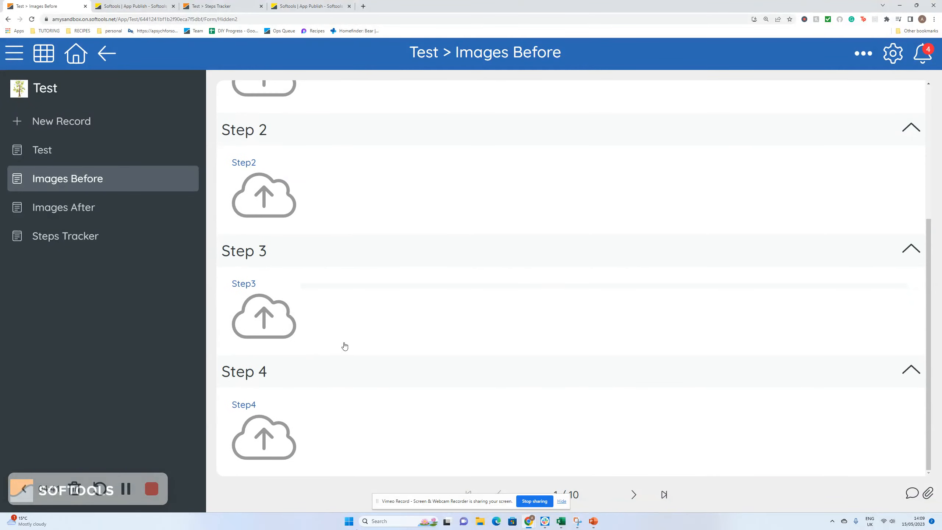
{"action": "scroll", "coordinate": [343, 345], "scroll_direction": "up", "scroll_amount": 5}
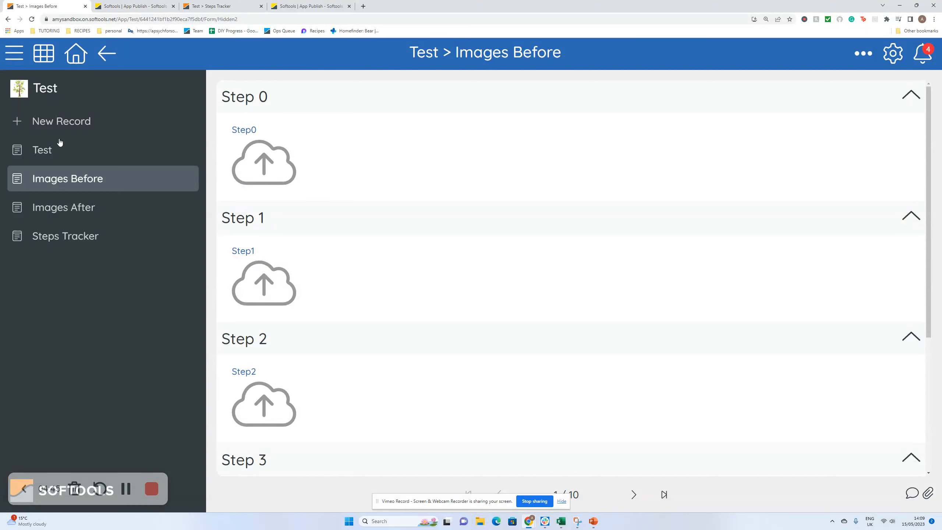
{"action": "left_click", "coordinate": [266, 171]}
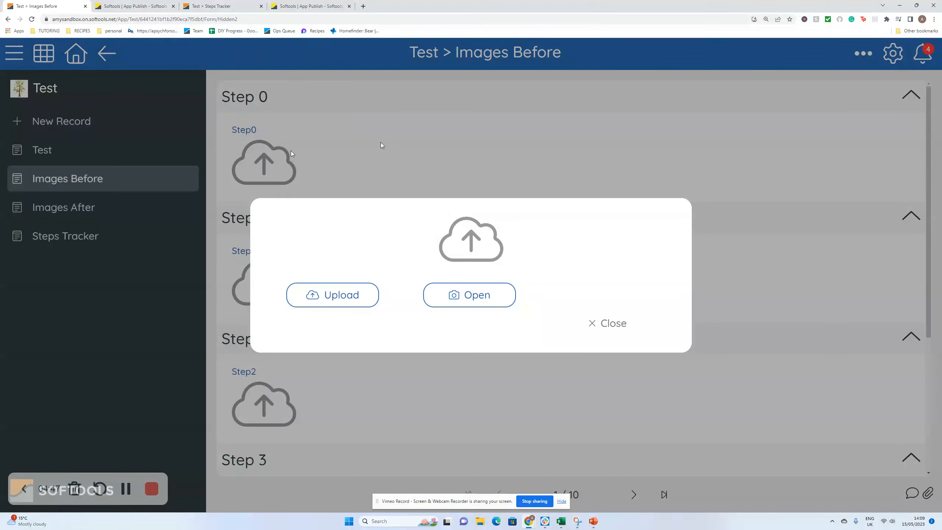
{"action": "left_click", "coordinate": [381, 143]}
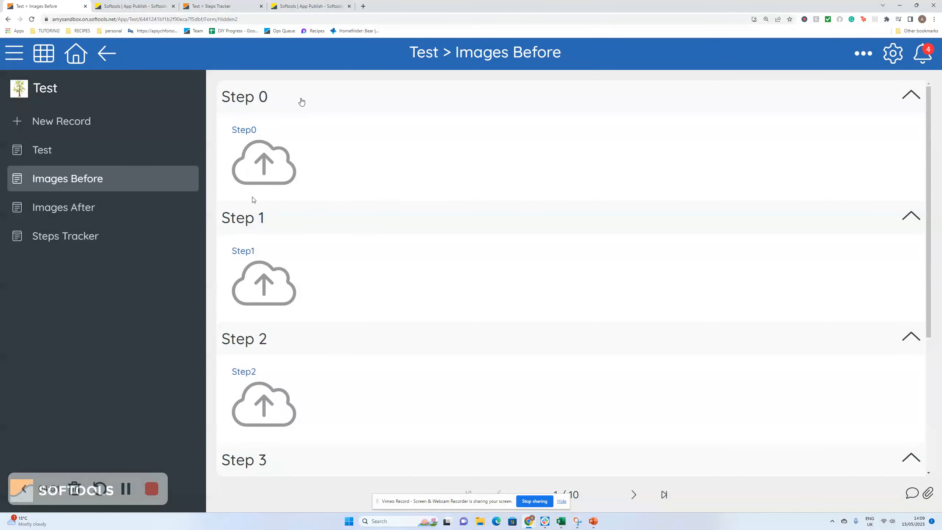
{"action": "scroll", "coordinate": [274, 130], "scroll_direction": "down", "scroll_amount": 5}
{"action": "scroll", "coordinate": [283, 168], "scroll_direction": "up", "scroll_amount": 3}
{"action": "scroll", "coordinate": [332, 273], "scroll_direction": "up", "scroll_amount": 2}
Upload the Step 0 PNG from the Downloads folder into the Step0 image field
{"action": "left_click", "coordinate": [280, 173]}
{"action": "left_click", "coordinate": [334, 294]}
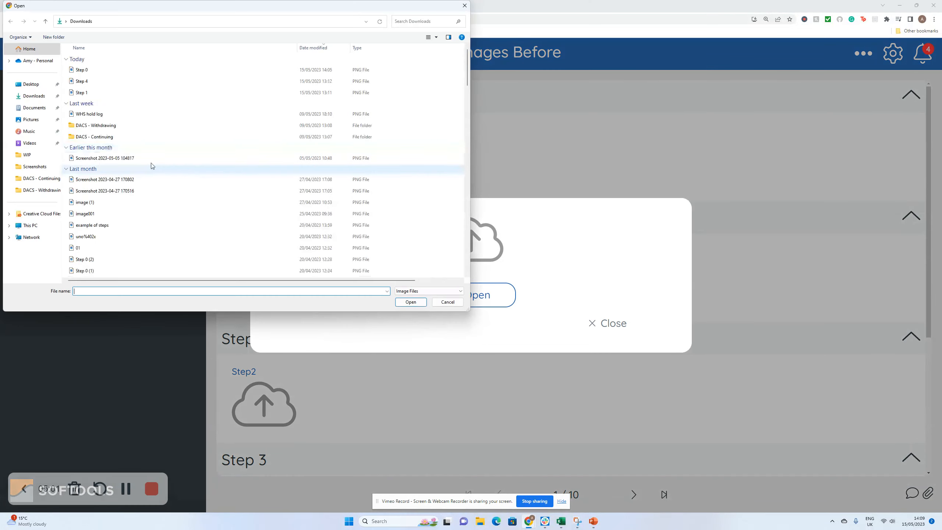
{"action": "left_click", "coordinate": [114, 70]}
{"action": "left_click", "coordinate": [448, 301]}
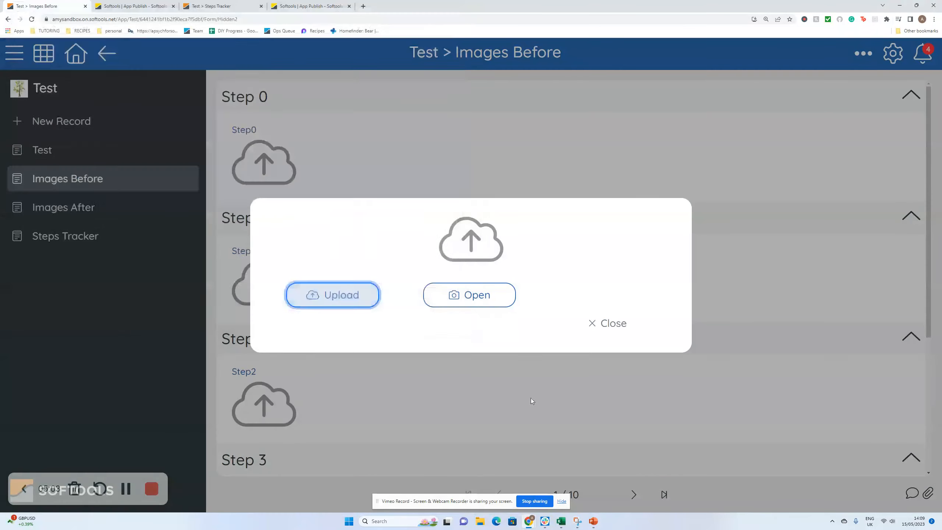
Upload the Step 1 PNG from the Downloads folder into the Step1 image field
{"action": "scroll", "coordinate": [370, 259], "scroll_direction": "down", "scroll_amount": 5}
{"action": "left_click", "coordinate": [293, 227]}
{"action": "left_click", "coordinate": [333, 295]}
{"action": "left_click", "coordinate": [117, 92]}
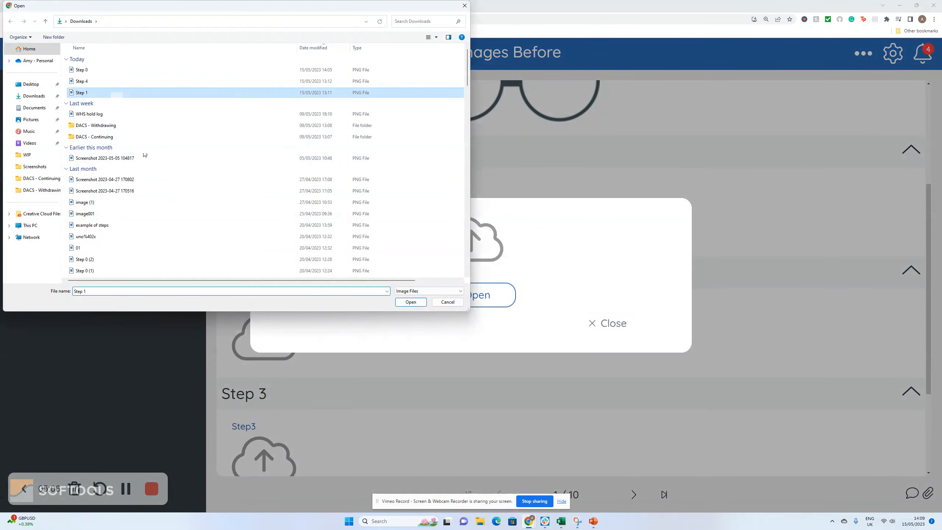
{"action": "left_click", "coordinate": [411, 301]}
Check the images uploaded so far and upload the Step 2 PNG into the Step2 image field
{"action": "scroll", "coordinate": [412, 256], "scroll_direction": "down", "scroll_amount": 5}
{"action": "scroll", "coordinate": [371, 334], "scroll_direction": "down", "scroll_amount": 1}
{"action": "scroll", "coordinate": [371, 219], "scroll_direction": "up", "scroll_amount": 10}
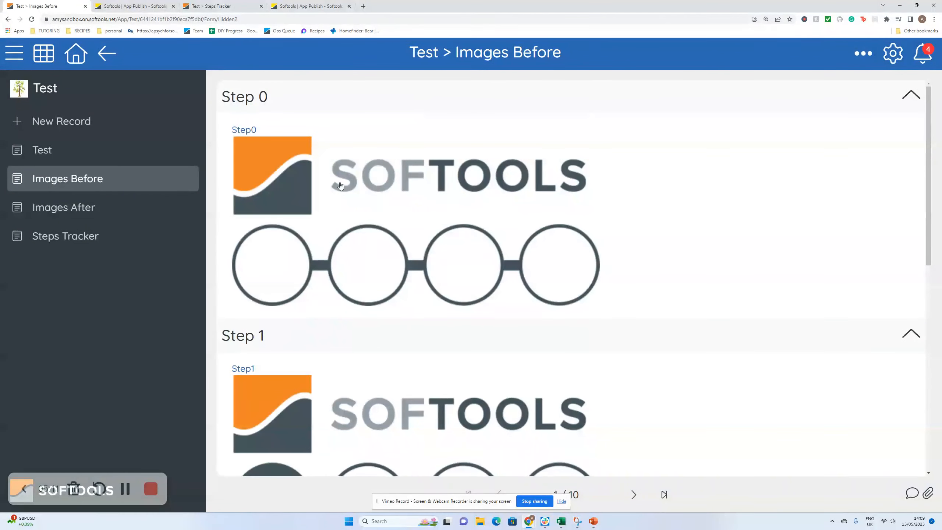
{"action": "scroll", "coordinate": [373, 219], "scroll_direction": "down", "scroll_amount": 10}
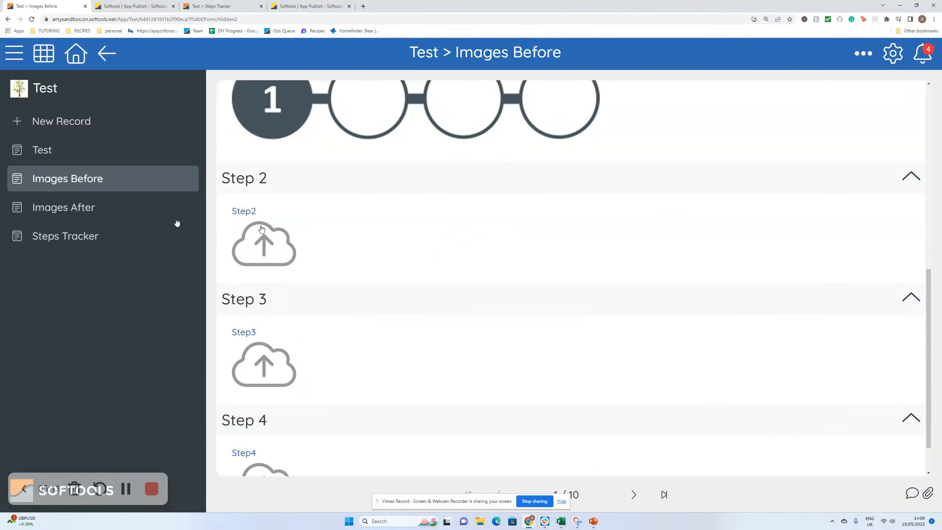
{"action": "left_click", "coordinate": [290, 249]}
{"action": "left_click", "coordinate": [360, 297]}
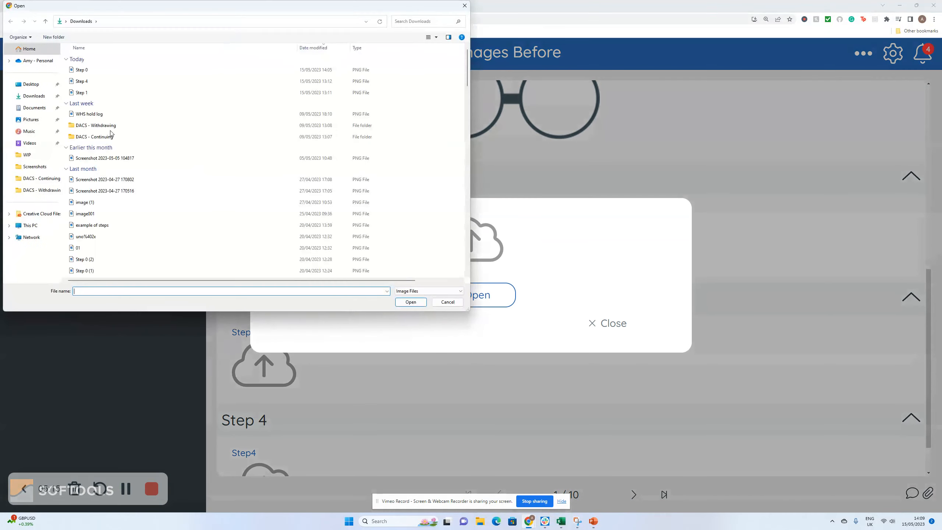
{"action": "scroll", "coordinate": [131, 233], "scroll_direction": "down", "scroll_amount": 1}
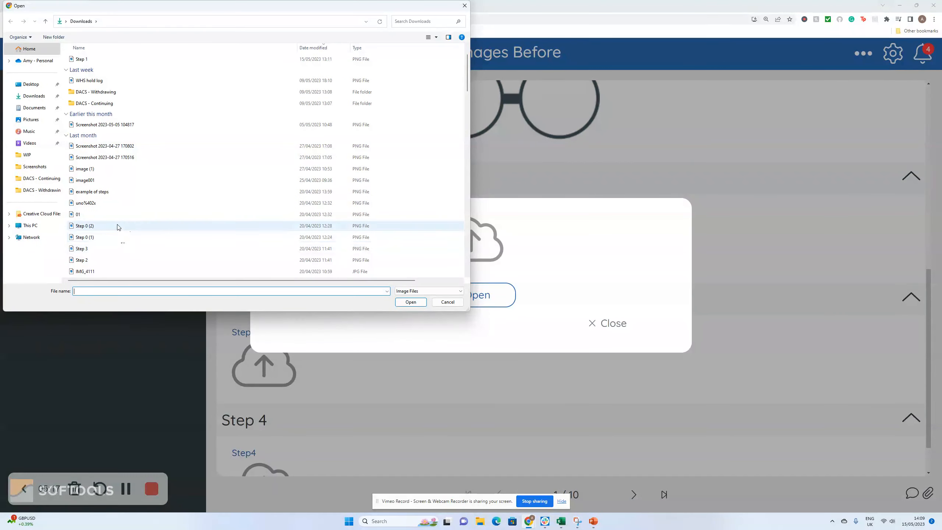
{"action": "left_click", "coordinate": [119, 259]}
{"action": "left_click", "coordinate": [410, 302]}
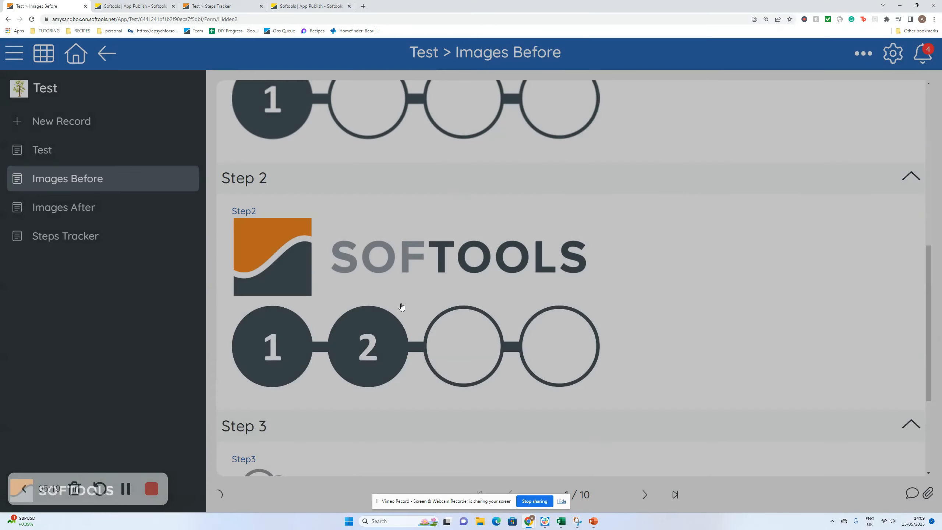
Upload the Step 3 PNG from the Downloads folder into the Step3 image field
{"action": "scroll", "coordinate": [385, 308], "scroll_direction": "down", "scroll_amount": 3}
{"action": "left_click", "coordinate": [277, 324]}
{"action": "left_click", "coordinate": [308, 296]}
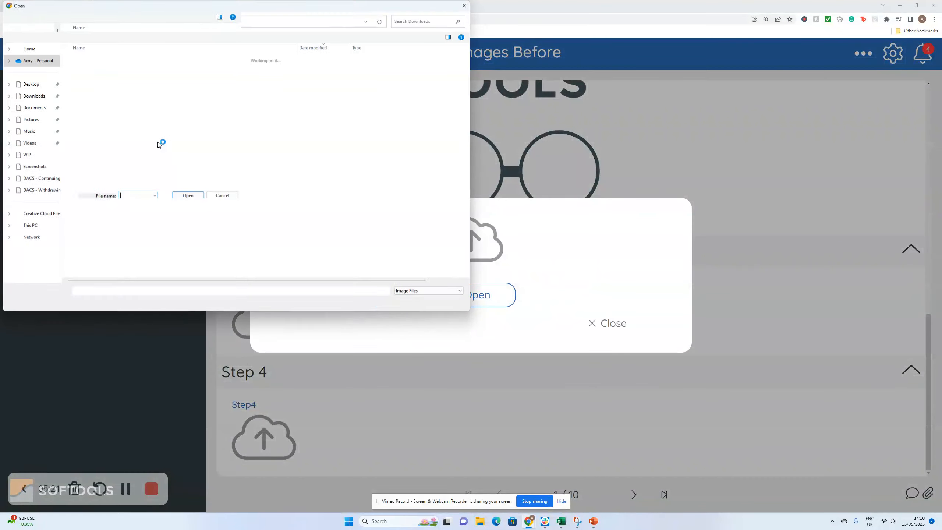
{"action": "scroll", "coordinate": [126, 258], "scroll_direction": "down", "scroll_amount": 1}
{"action": "scroll", "coordinate": [115, 245], "scroll_direction": "down", "scroll_amount": 1}
{"action": "left_click", "coordinate": [107, 215]}
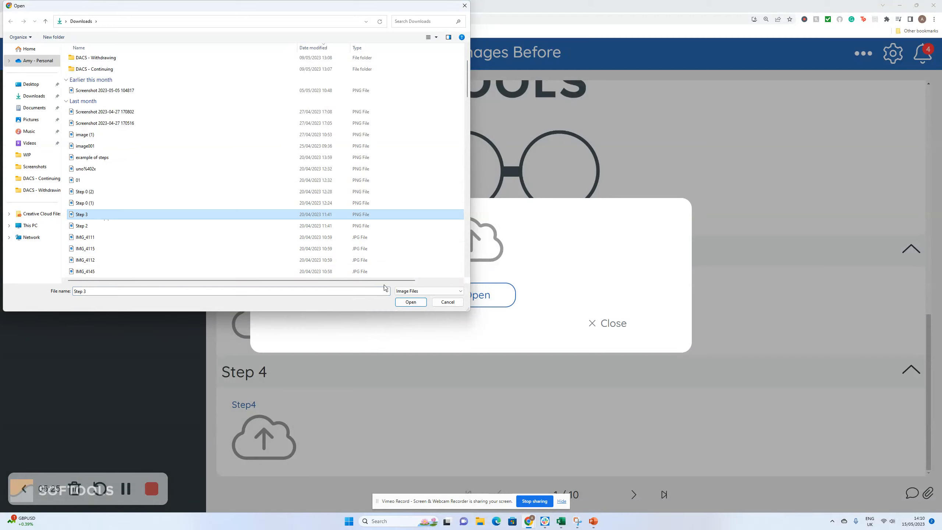
{"action": "left_click", "coordinate": [407, 303]}
Upload the Step 4 PNG from the Downloads folder into the Step4 image field
{"action": "scroll", "coordinate": [372, 280], "scroll_direction": "down", "scroll_amount": 3}
{"action": "left_click", "coordinate": [269, 419]}
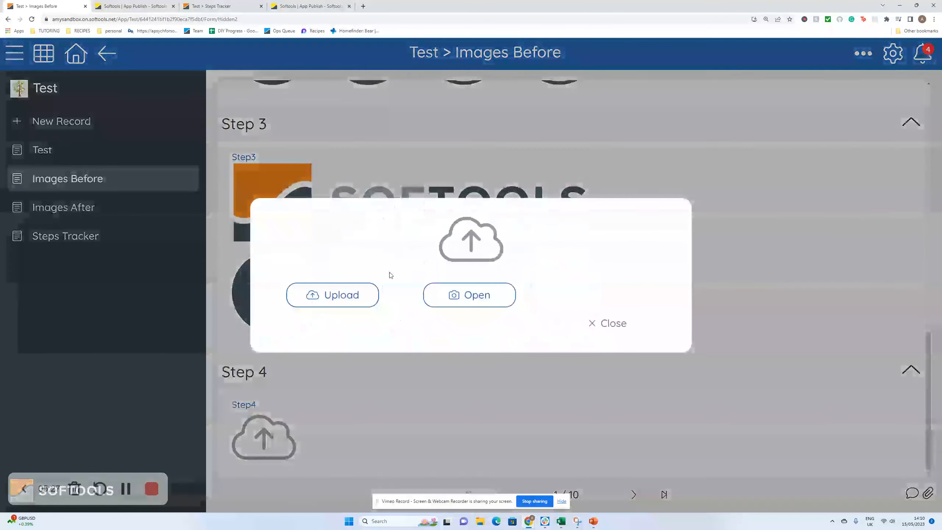
{"action": "left_click", "coordinate": [341, 296]}
{"action": "left_click", "coordinate": [97, 82]}
{"action": "left_click", "coordinate": [415, 302]}
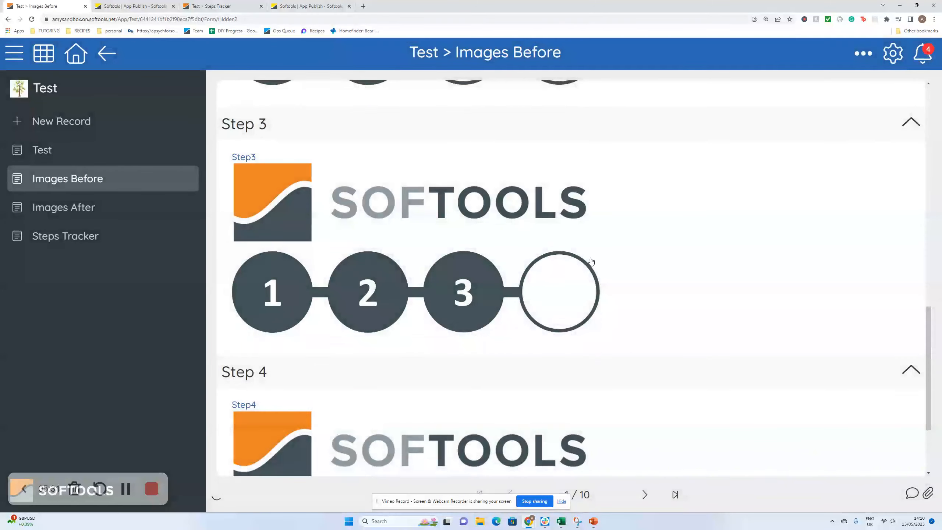
Export the record with the export type File (CSV), leaving the filename blank
{"action": "scroll", "coordinate": [592, 262], "scroll_direction": "up", "scroll_amount": 6}
{"action": "scroll", "coordinate": [592, 263], "scroll_direction": "up", "scroll_amount": 8}
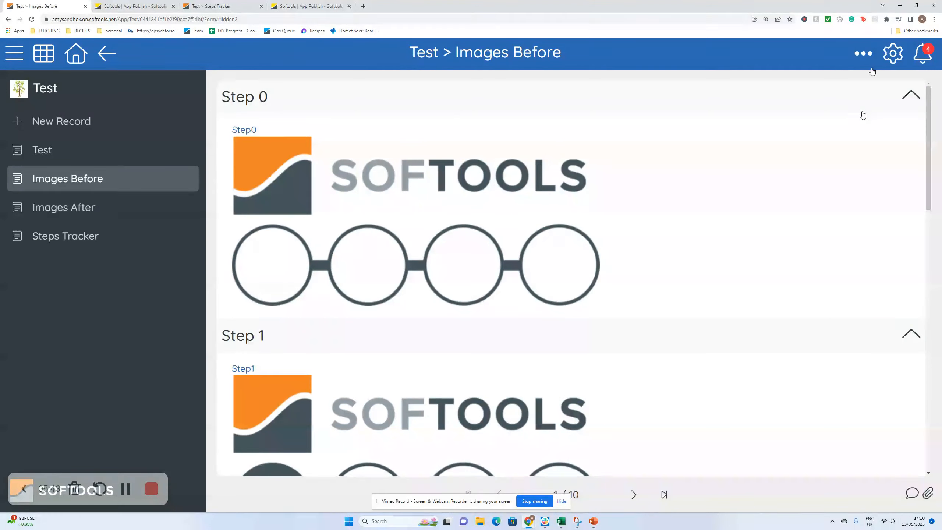
{"action": "left_click", "coordinate": [861, 54]}
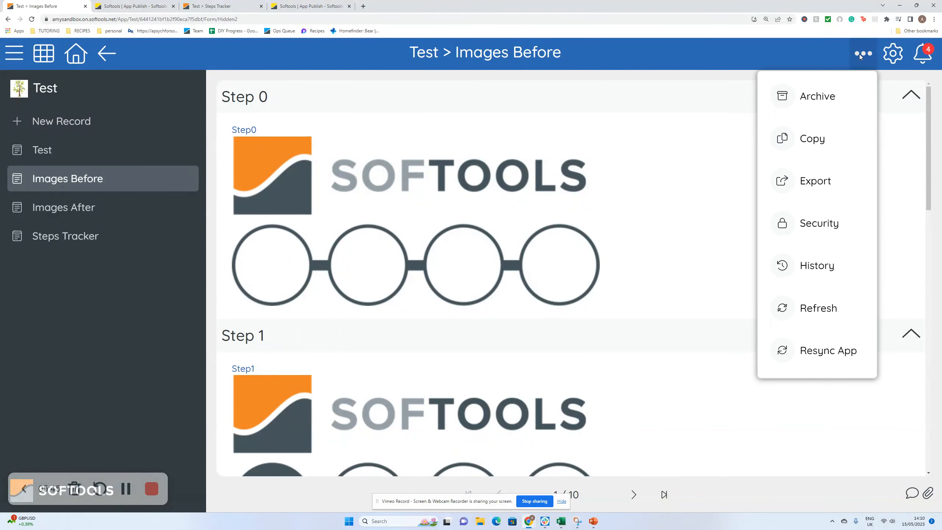
{"action": "left_click", "coordinate": [842, 185]}
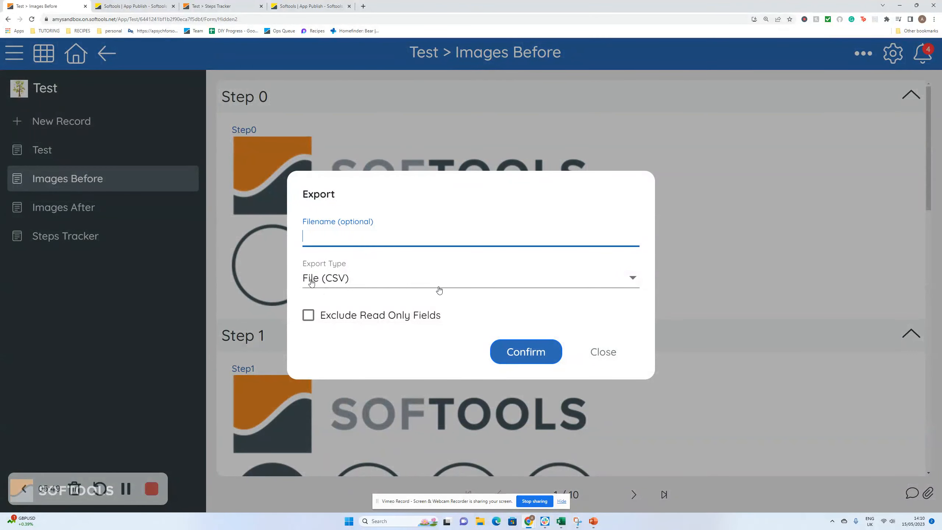
{"action": "left_click", "coordinate": [520, 360]}
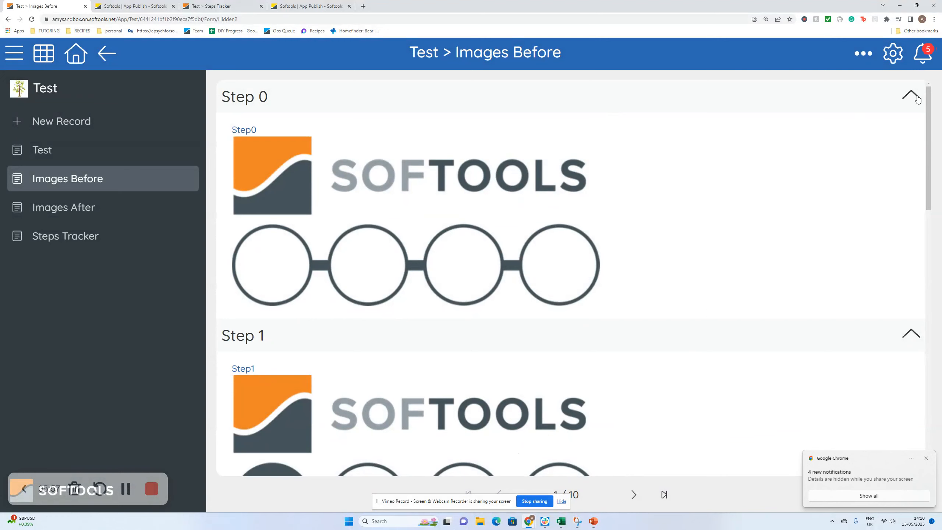
Download the newest export job from the notifications and open the file in a maximized Excel window
{"action": "left_click", "coordinate": [923, 53]}
{"action": "left_click_drag", "start_coordinate": [813, 92], "coordinate": [749, 94]}
{"action": "left_click", "coordinate": [813, 123]}
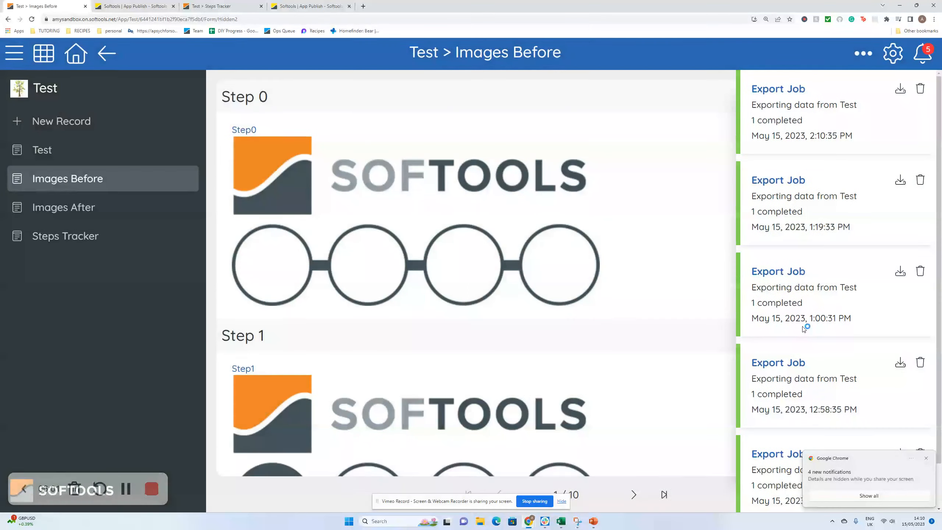
{"action": "left_click", "coordinate": [47, 508]}
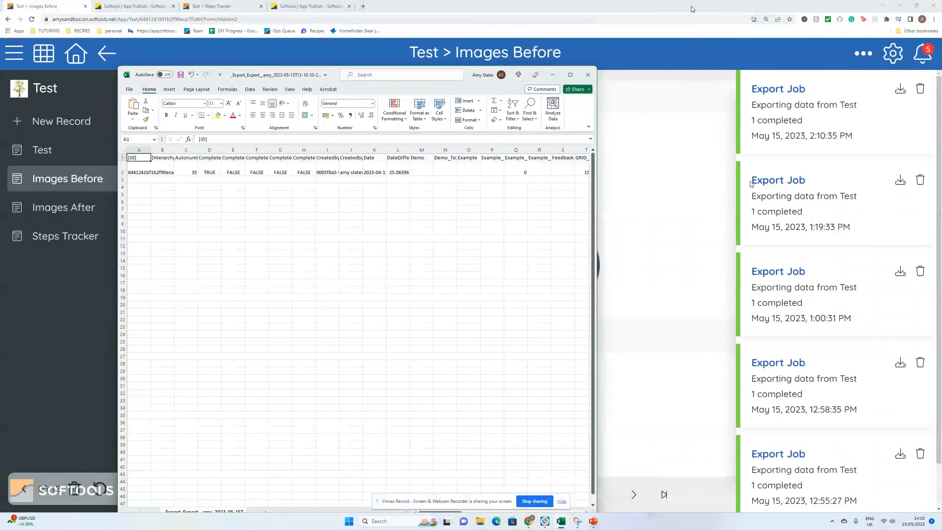
{"action": "left_click", "coordinate": [570, 74]}
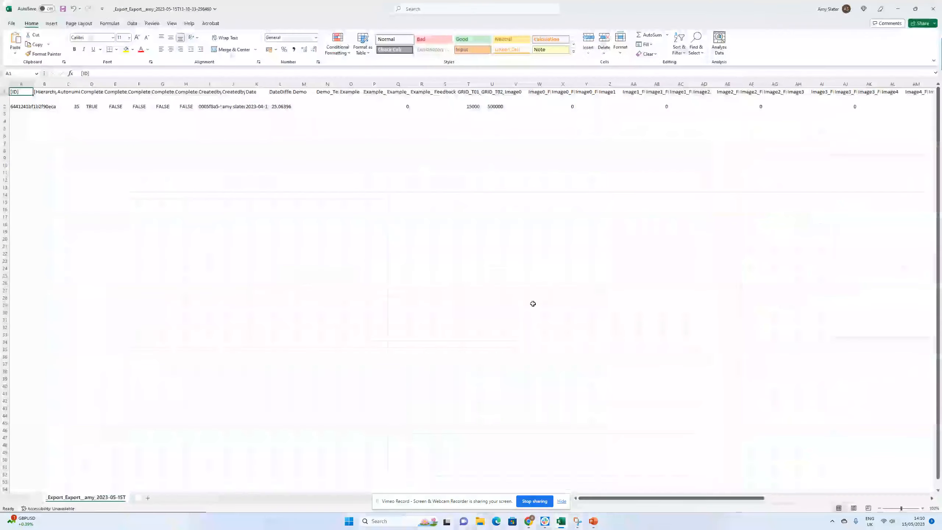
Examine the row 2 values in the Step0 to Step4 columns of the export, selecting AT2:BN2
{"action": "scroll", "coordinate": [454, 404], "scroll_direction": "up", "scroll_amount": 2}
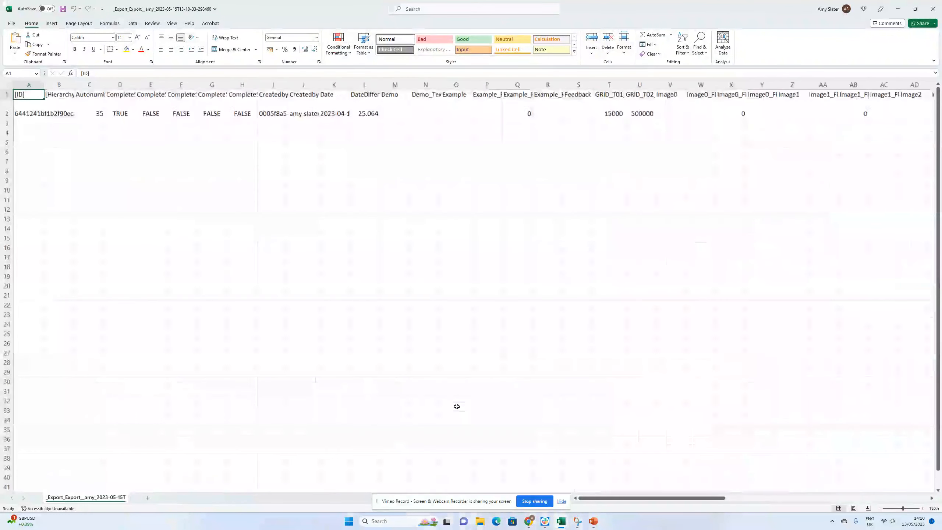
{"action": "left_click_drag", "start_coordinate": [619, 498], "coordinate": [809, 489]}
{"action": "left_click_drag", "start_coordinate": [181, 113], "coordinate": [799, 112]}
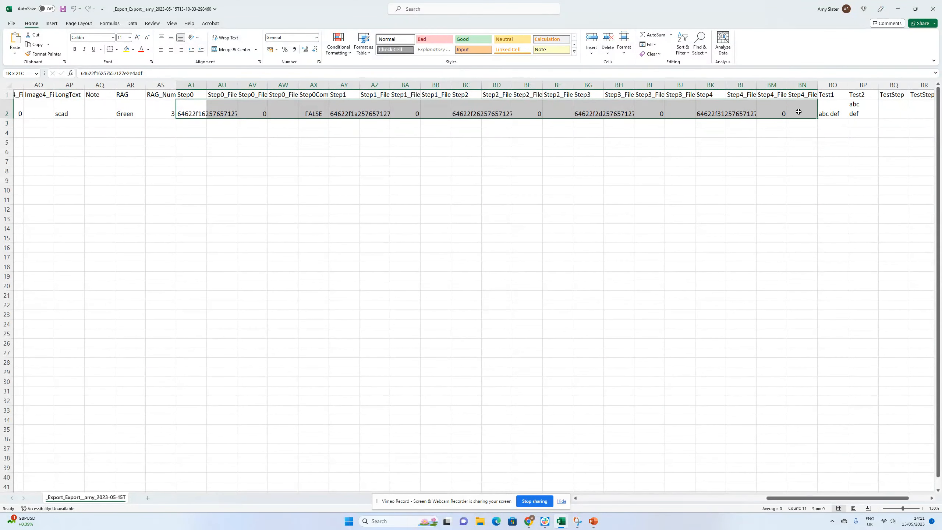
{"action": "left_click", "coordinate": [799, 112]}
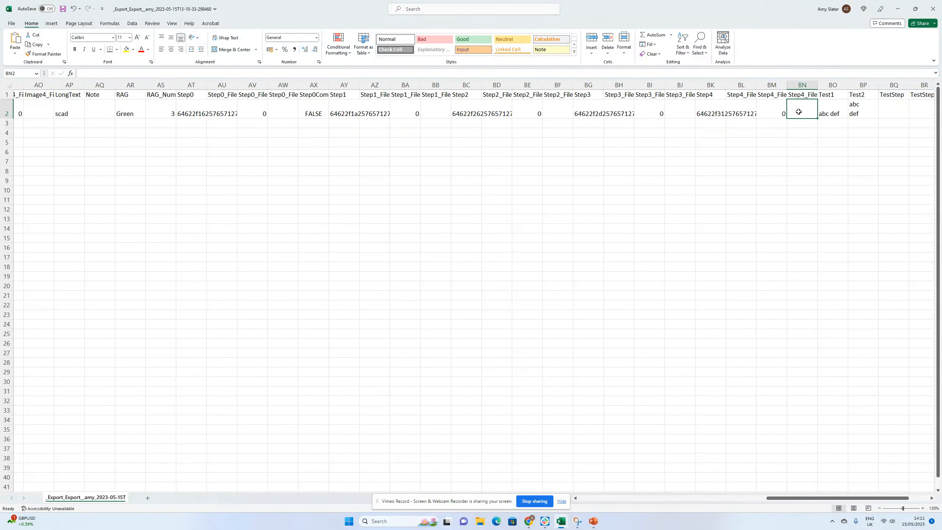
Examine the Step1 header cells AY1:BB1 and the Step1 values beneath them in row 2
{"action": "left_click_drag", "start_coordinate": [382, 111], "coordinate": [437, 107]}
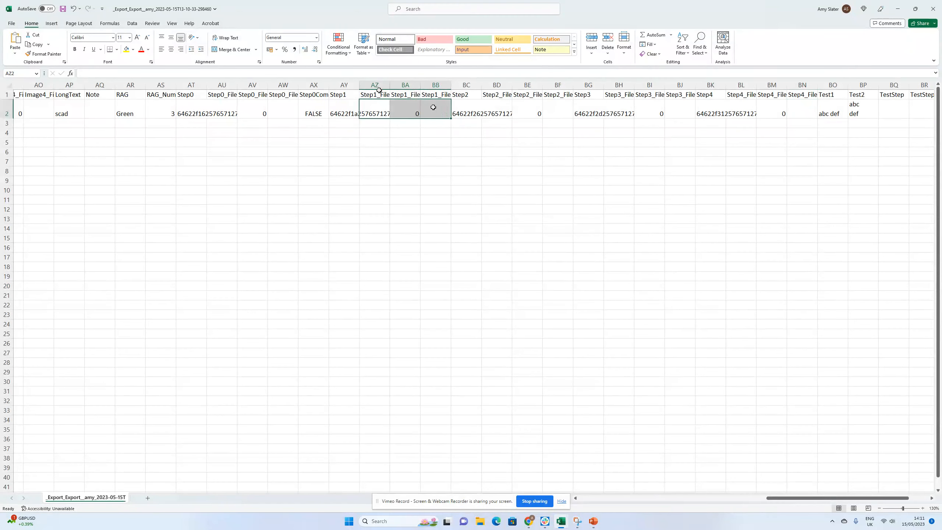
{"action": "left_click", "coordinate": [379, 92]}
{"action": "left_click", "coordinate": [348, 96]}
{"action": "key", "text": "Right"}
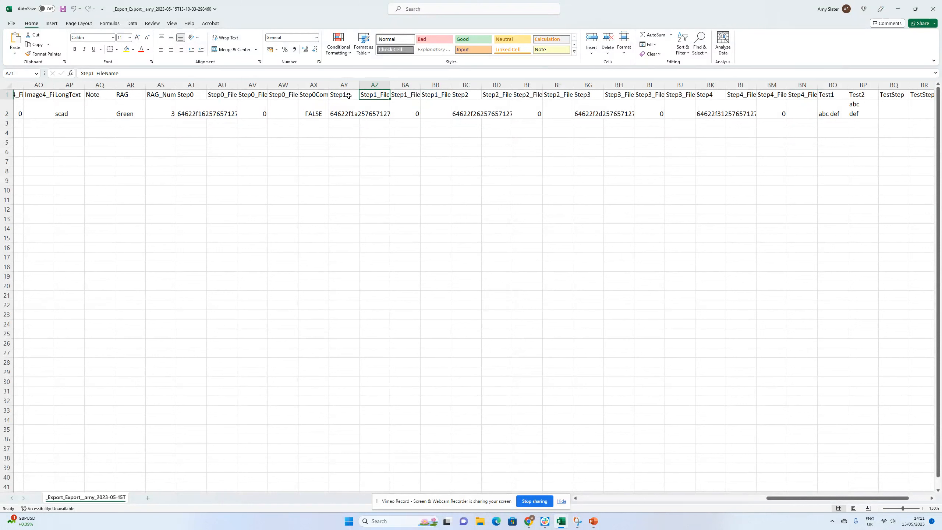
{"action": "key", "text": "Right"}
{"action": "key", "text": "Right"}
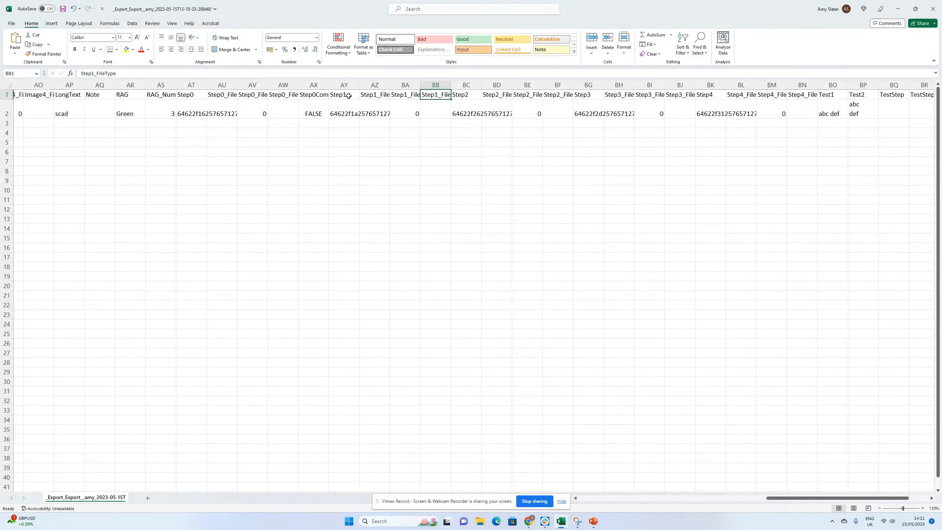
{"action": "left_click", "coordinate": [374, 93]}
{"action": "left_click", "coordinate": [343, 93]}
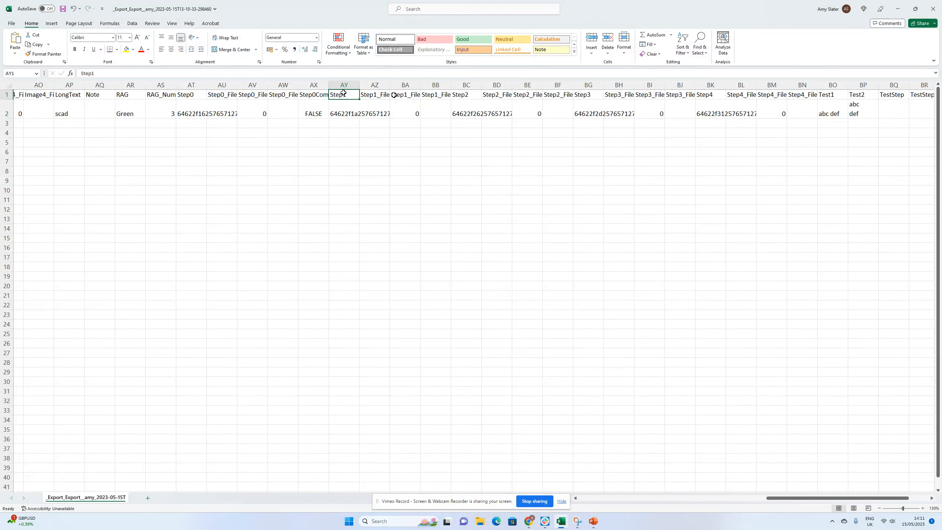
{"action": "left_click", "coordinate": [343, 114]}
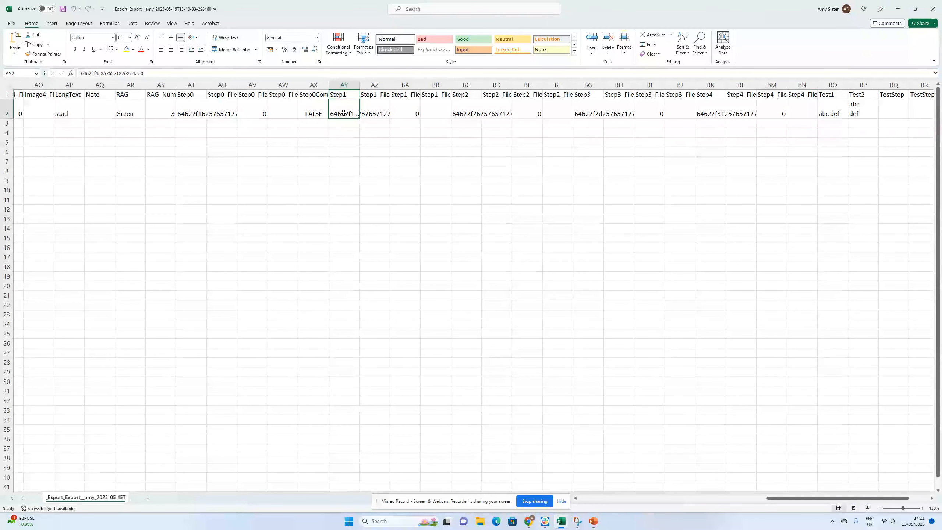
{"action": "left_click", "coordinate": [337, 93]}
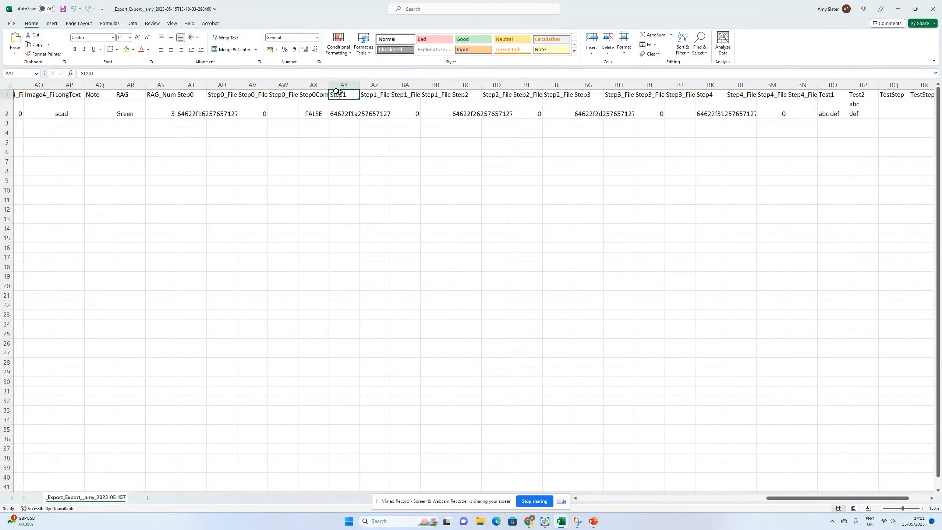
{"action": "left_click", "coordinate": [95, 75]}
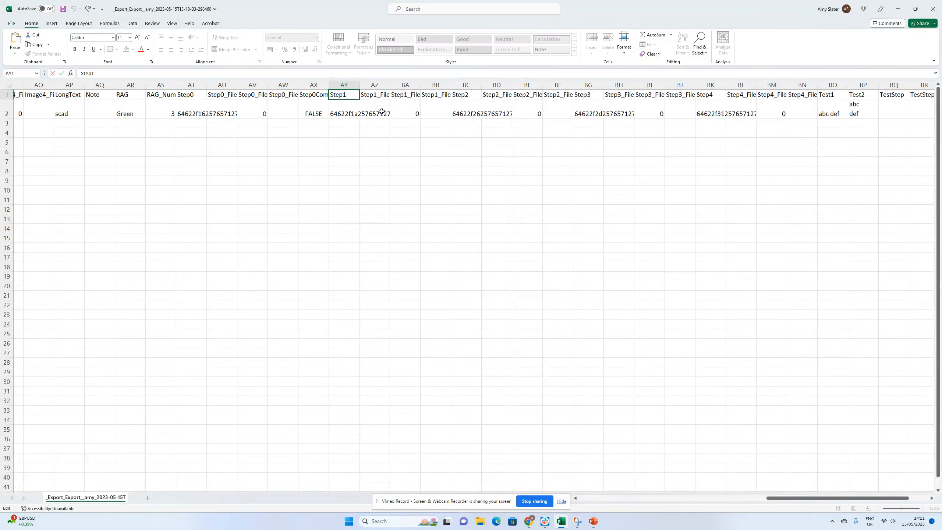
{"action": "left_click", "coordinate": [349, 110]}
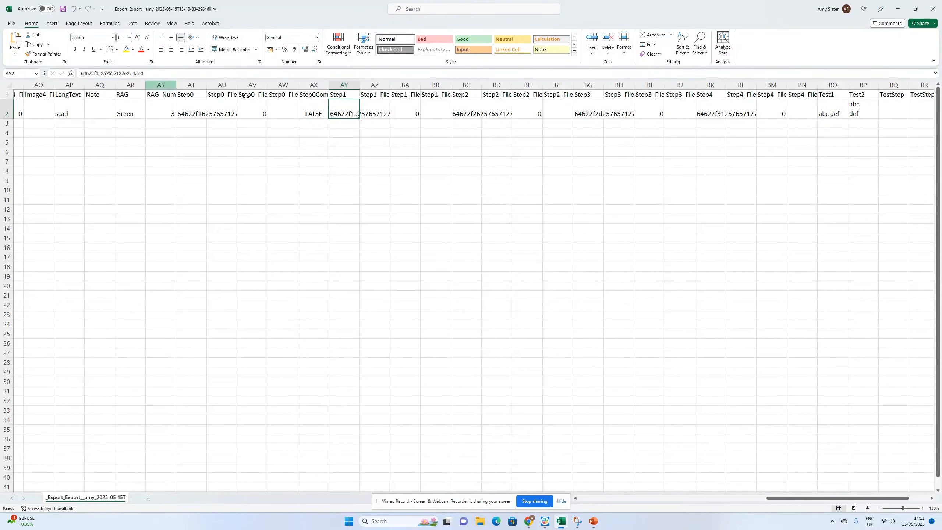
Auto-fit the widths of the Step0, Step1, Step2, Step3 and Step4 columns so their row 2 values show in full
{"action": "left_click", "coordinate": [194, 102]}
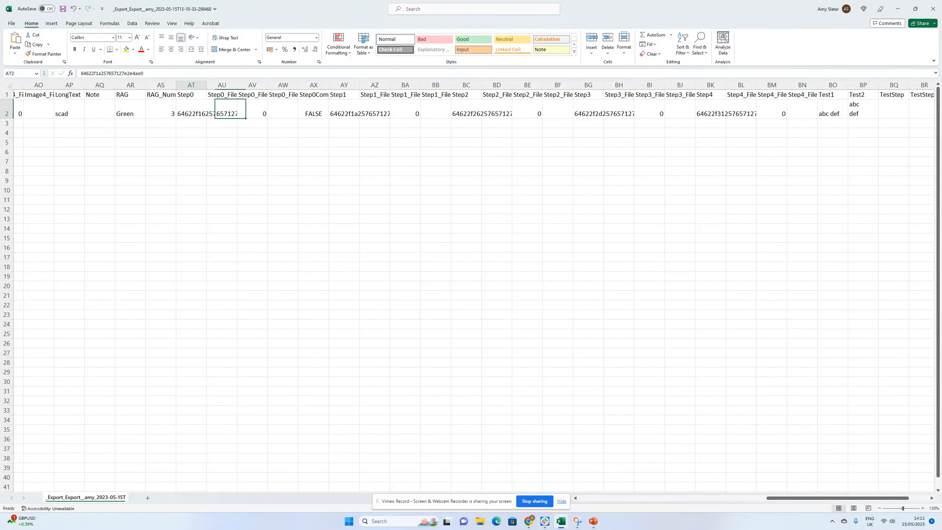
{"action": "double_click", "coordinate": [206, 85]}
{"action": "double_click", "coordinate": [418, 85]}
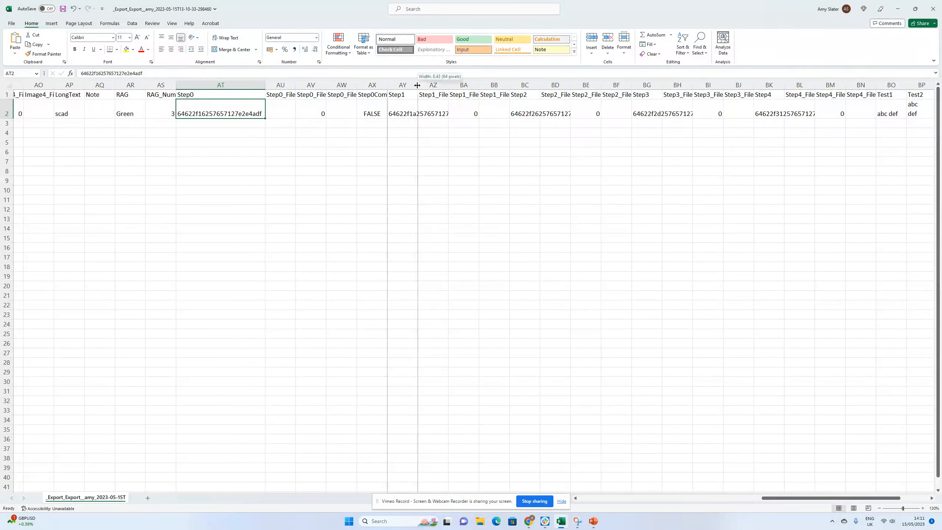
{"action": "double_click", "coordinate": [599, 83]}
{"action": "double_click", "coordinate": [781, 86]}
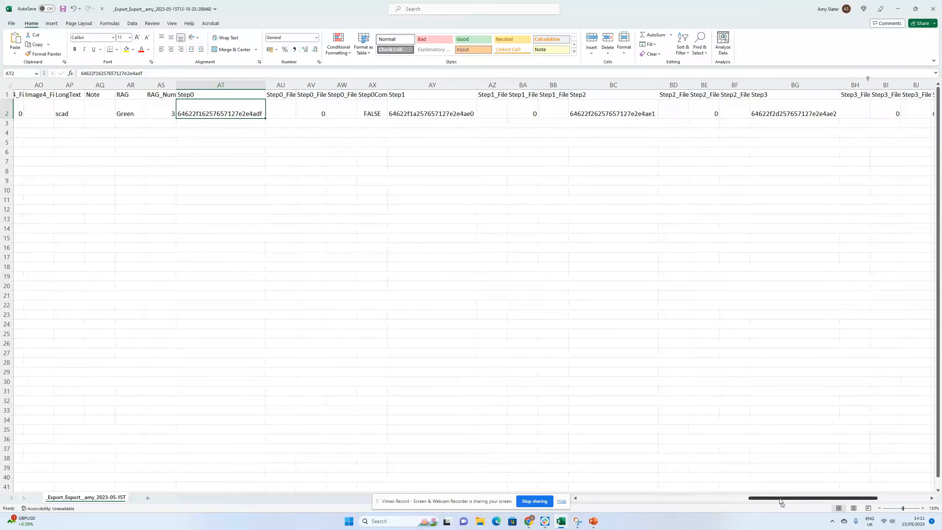
{"action": "left_click_drag", "start_coordinate": [779, 497], "coordinate": [820, 497]}
{"action": "double_click", "coordinate": [670, 85]}
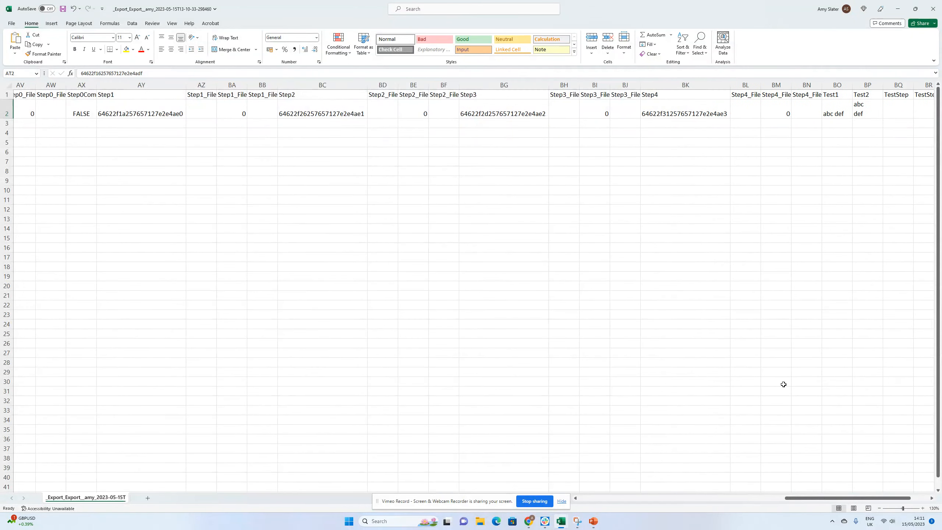
Copy the Step4 image value from cell BK2 and switch back to the browser
{"action": "left_click", "coordinate": [692, 113]}
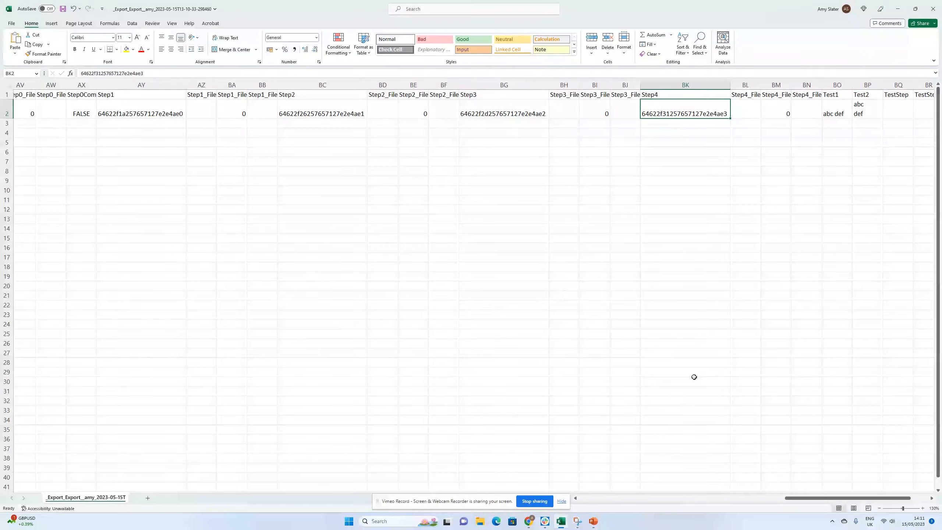
{"action": "left_click_drag", "start_coordinate": [145, 73], "coordinate": [78, 74]}
{"action": "key", "text": "ctrl+c"}
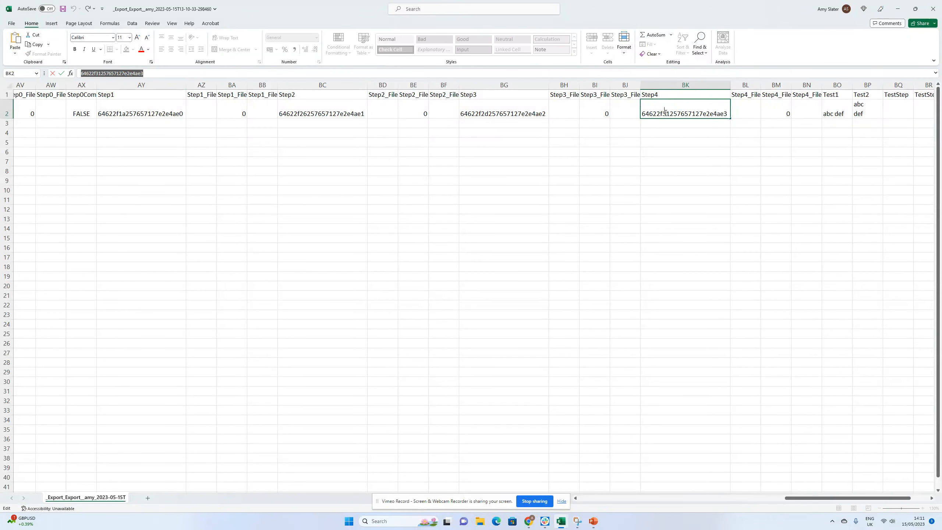
{"action": "left_click", "coordinate": [897, 9]}
Open the Step4 field's settings in App Studio from the Images Before form
{"action": "left_click", "coordinate": [731, 151]}
{"action": "scroll", "coordinate": [693, 162], "scroll_direction": "down", "scroll_amount": 1}
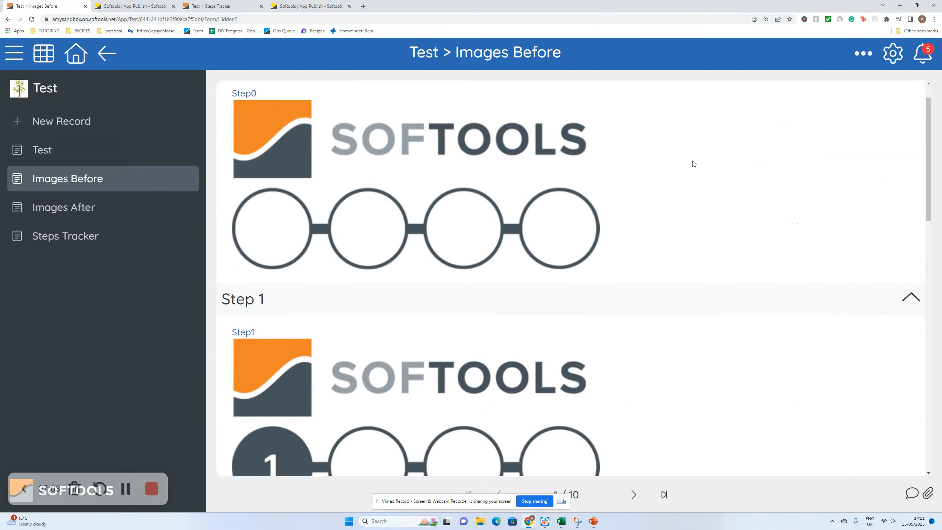
{"action": "scroll", "coordinate": [642, 189], "scroll_direction": "down", "scroll_amount": 15}
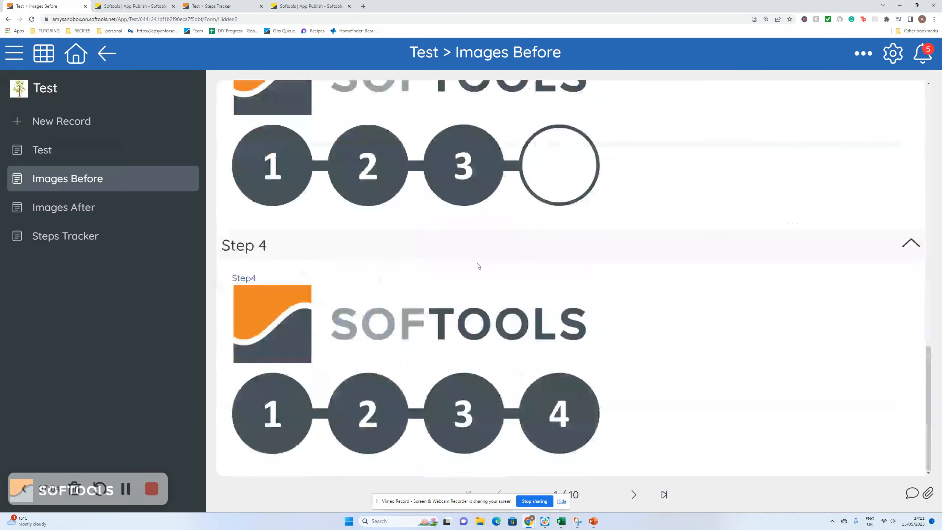
{"action": "left_click", "coordinate": [262, 278]}
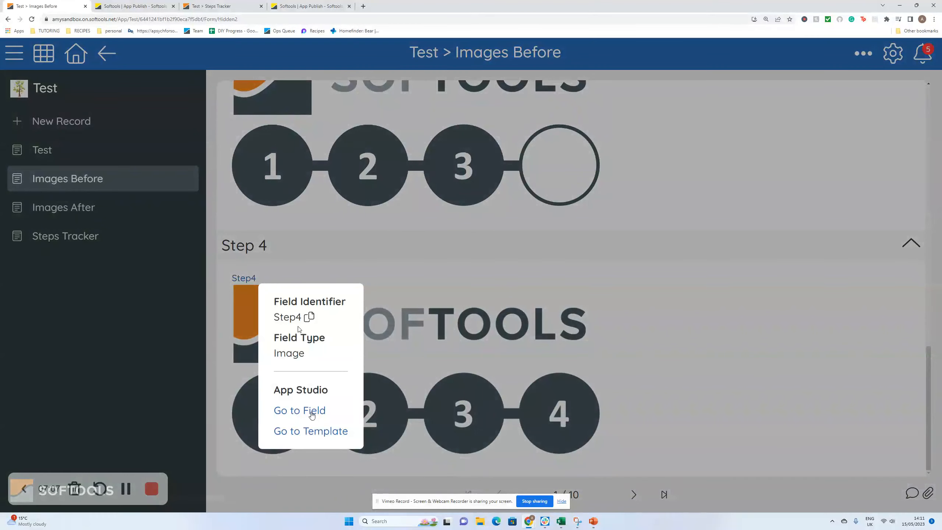
{"action": "left_click", "coordinate": [312, 410]}
{"action": "scroll", "coordinate": [262, 306], "scroll_direction": "down", "scroll_amount": 2}
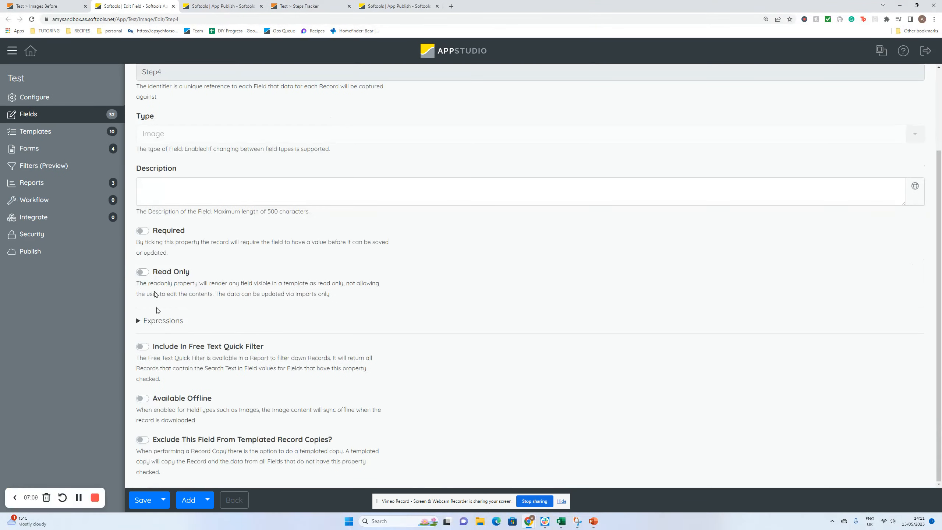
{"action": "scroll", "coordinate": [262, 307], "scroll_direction": "down", "scroll_amount": 8}
{"action": "scroll", "coordinate": [269, 303], "scroll_direction": "up", "scroll_amount": 3}
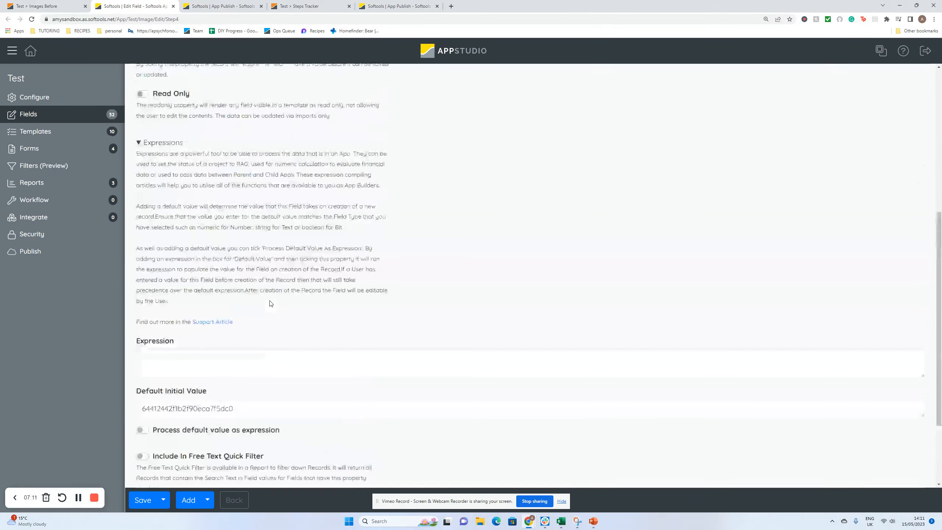
{"action": "scroll", "coordinate": [270, 303], "scroll_direction": "down", "scroll_amount": 3}
{"action": "left_click_drag", "start_coordinate": [255, 299], "coordinate": [135, 304]}
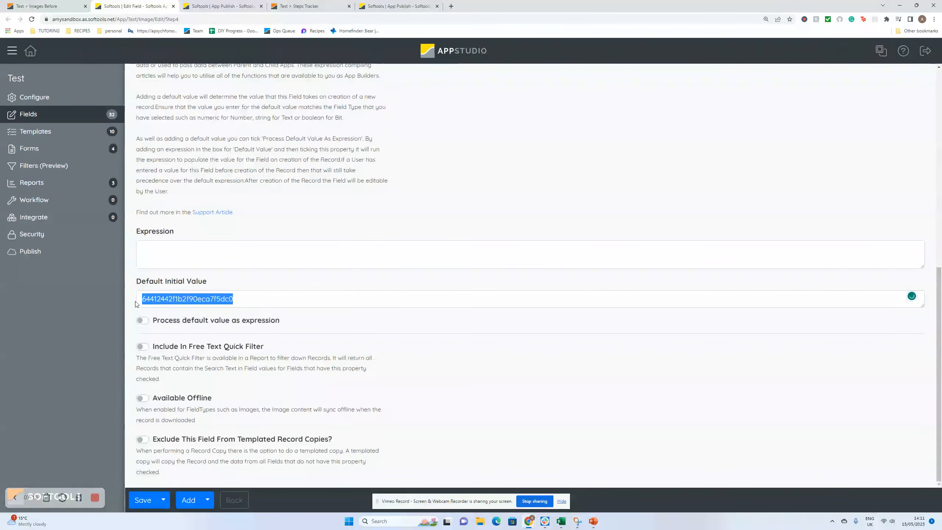
{"action": "key", "text": "BackSpace"}
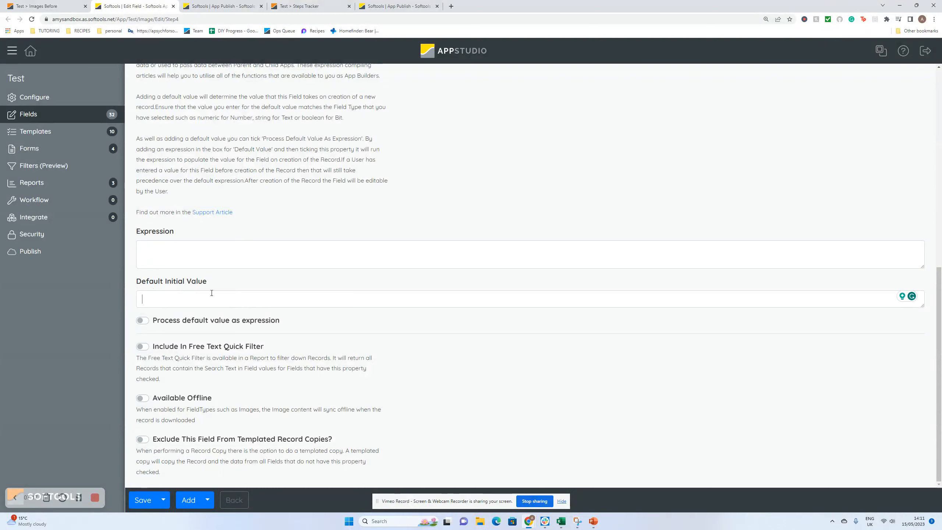
{"action": "key", "text": "ctrl+v"}
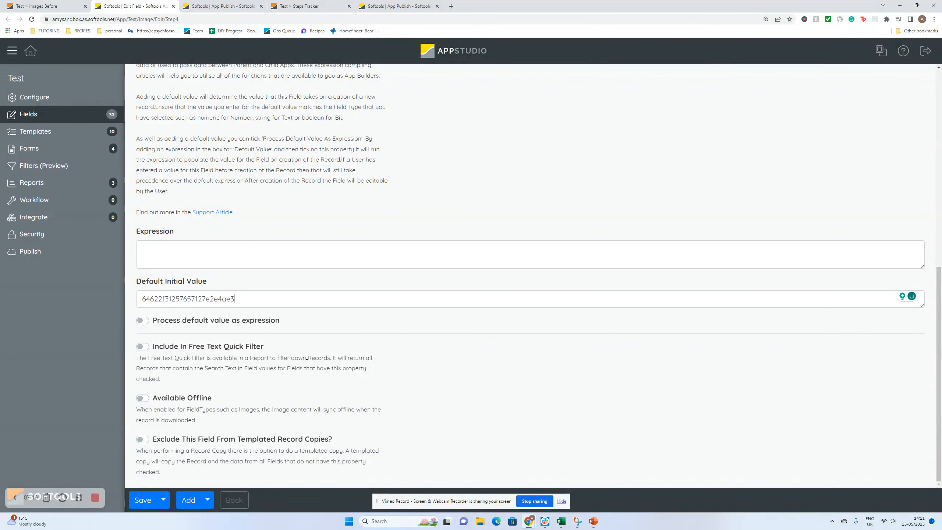
{"action": "left_click", "coordinate": [274, 260]}
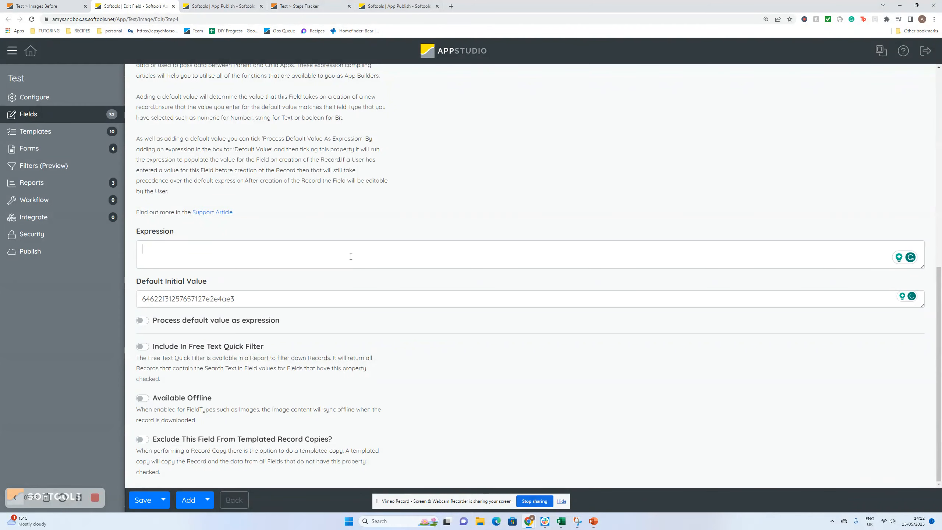
{"action": "left_click", "coordinate": [155, 501]}
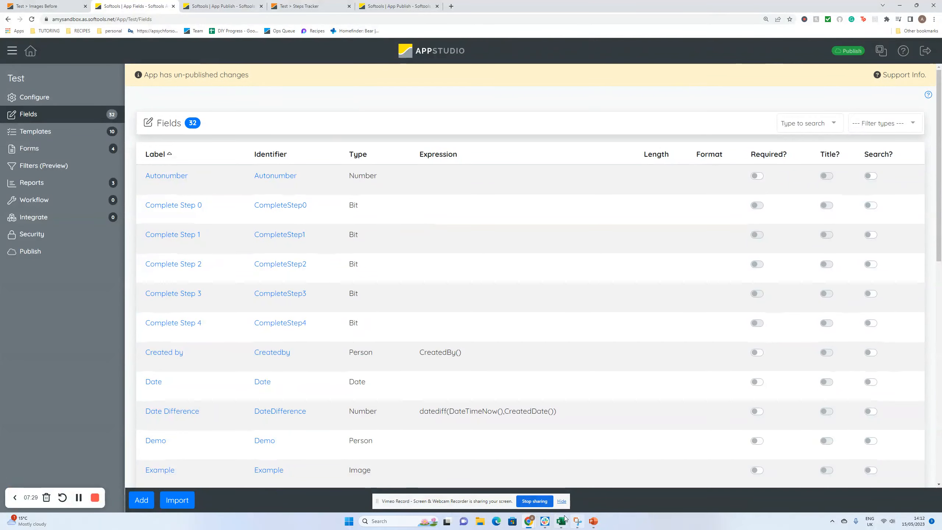
Look up the Step2 image value in cell BC2 of the Excel export and return to the browser
{"action": "mouse_move", "coordinate": [562, 520]}
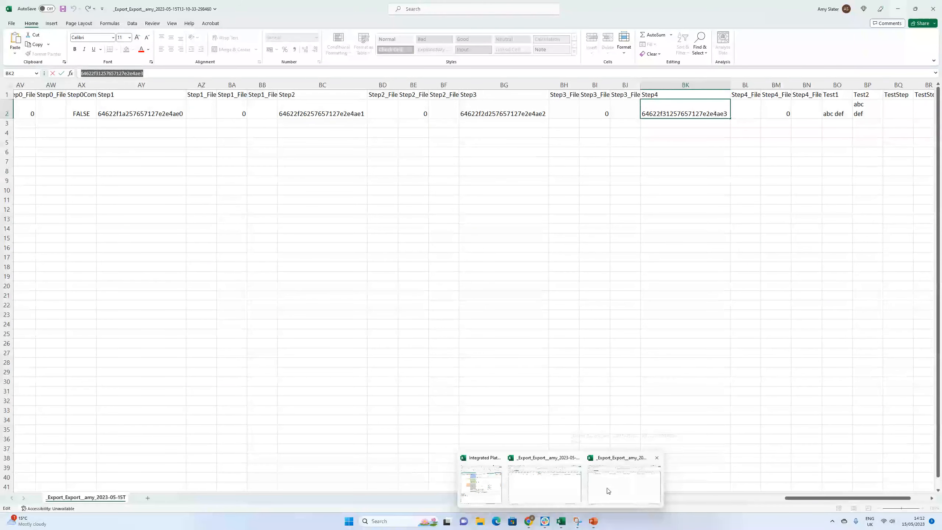
{"action": "left_click", "coordinate": [607, 490]}
{"action": "left_click", "coordinate": [322, 112]}
{"action": "left_click", "coordinate": [898, 9]}
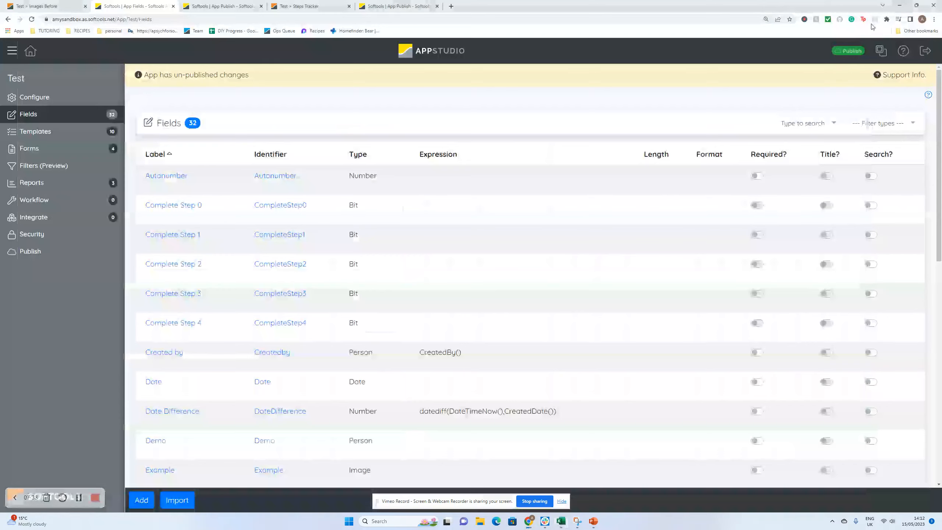
Publish the Test app's changes, then refresh the app on the Images Before form and review the step images
{"action": "left_click", "coordinate": [848, 51]}
{"action": "left_click", "coordinate": [610, 198]}
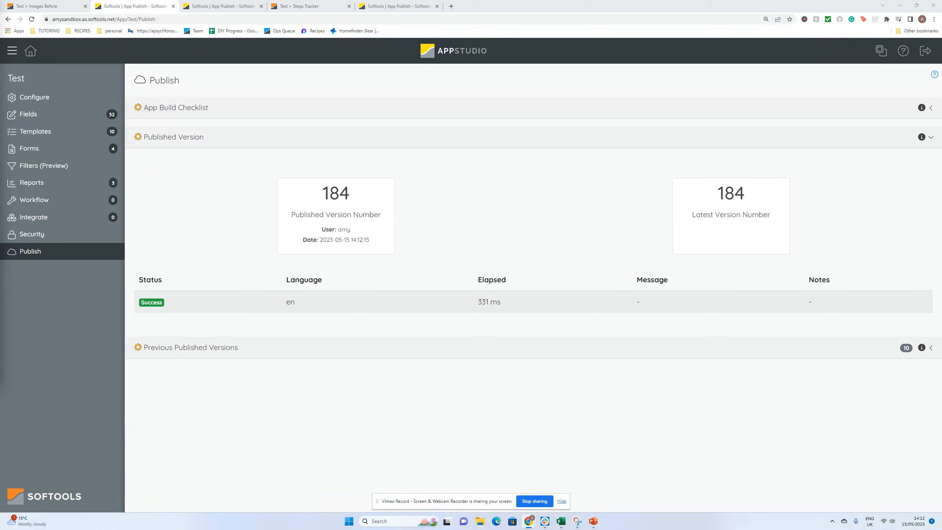
{"action": "left_click", "coordinate": [72, 5]}
{"action": "left_click", "coordinate": [845, 89]}
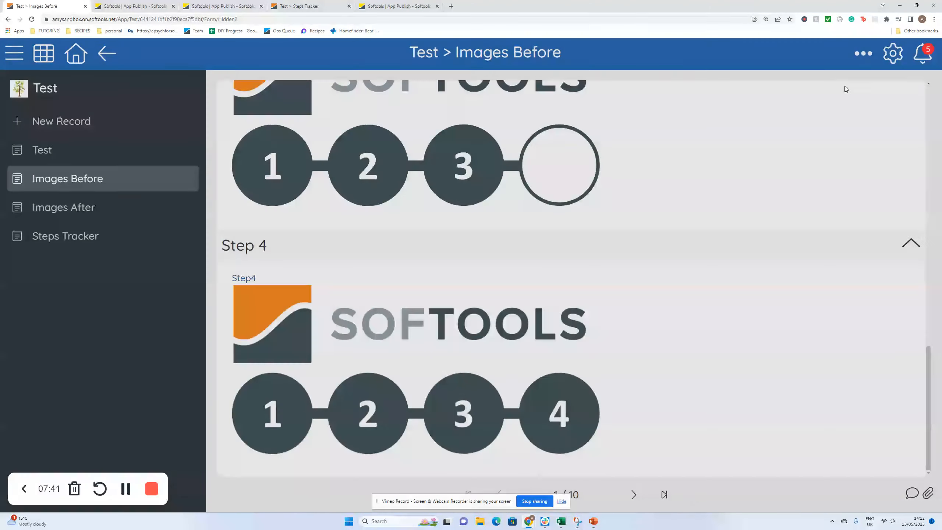
{"action": "left_click", "coordinate": [863, 53]}
{"action": "left_click", "coordinate": [821, 352]}
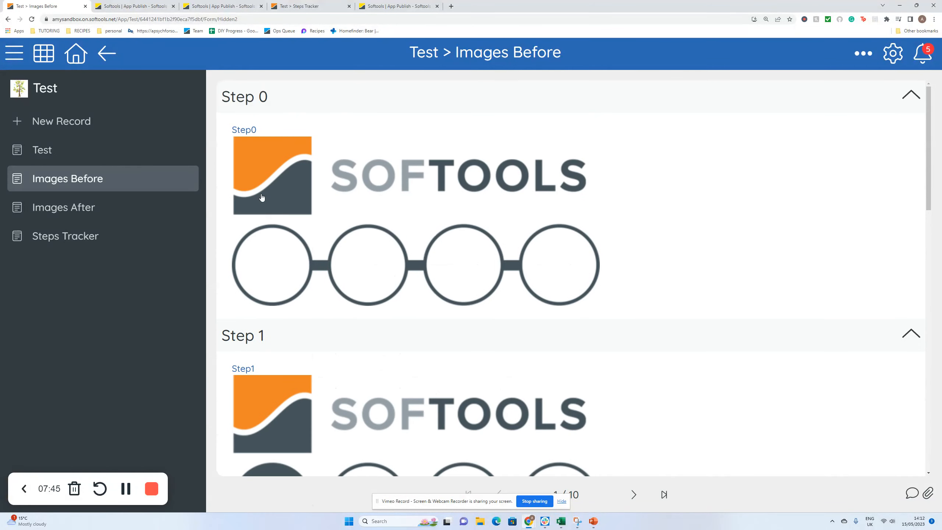
{"action": "scroll", "coordinate": [375, 244], "scroll_direction": "down", "scroll_amount": 20}
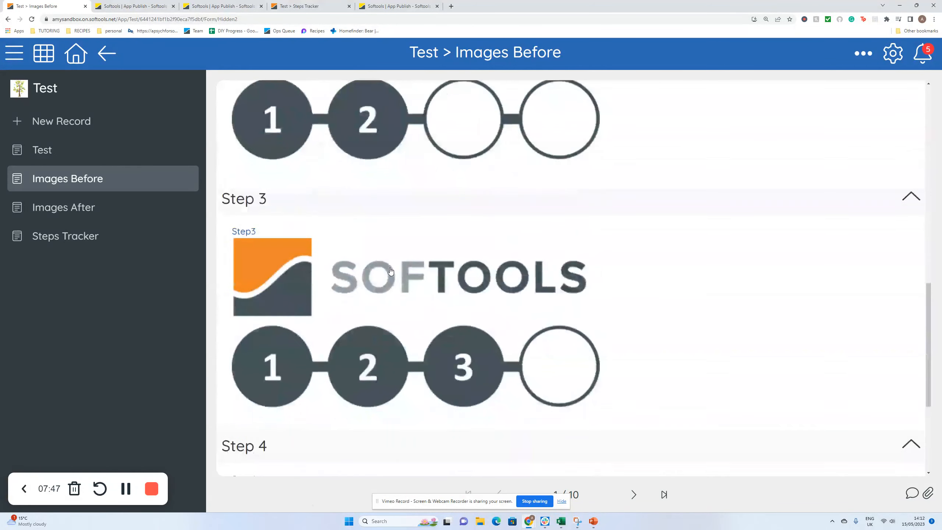
Create and save a new Test record with the Long Text "test"
{"action": "left_click", "coordinate": [106, 54]}
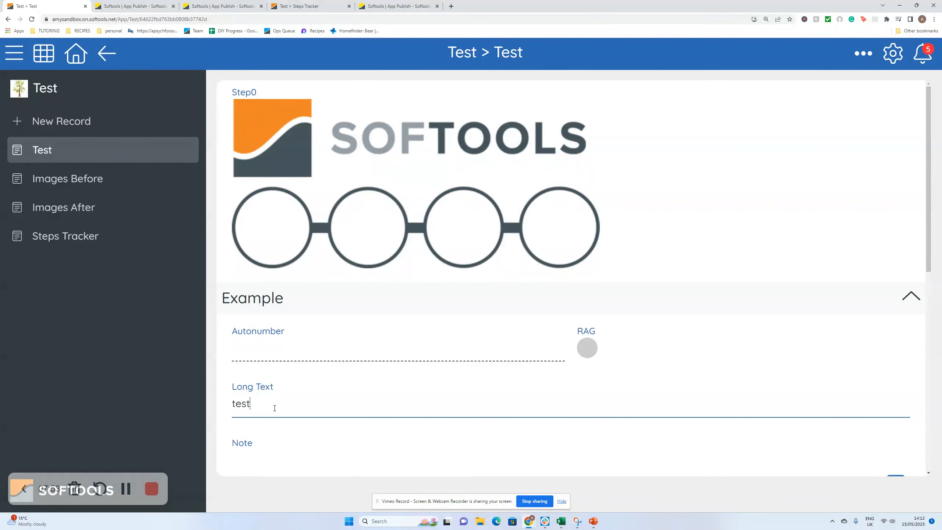
{"action": "scroll", "coordinate": [275, 408], "scroll_direction": "down", "scroll_amount": 5}
{"action": "key", "text": "ctrl+s"}
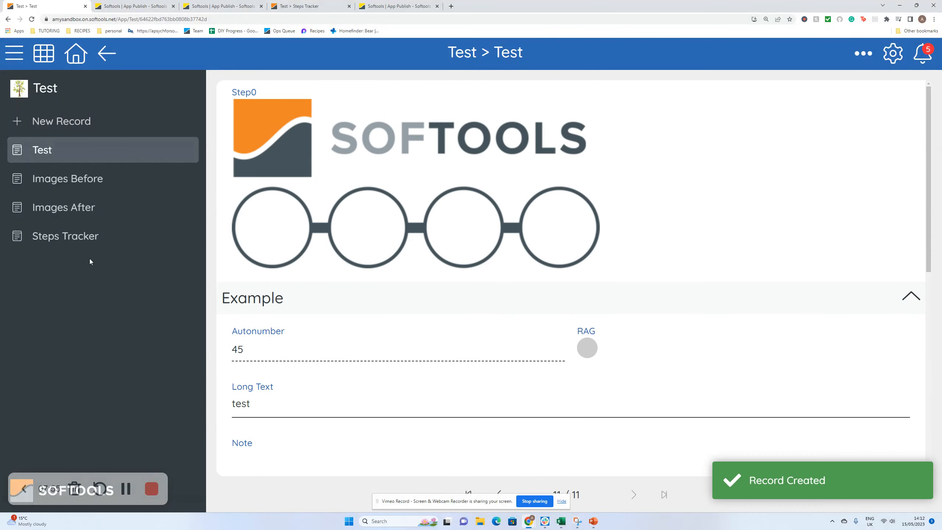
Check the Step 0 to Step 4 images on the new record's Images Before form
{"action": "left_click", "coordinate": [78, 235]}
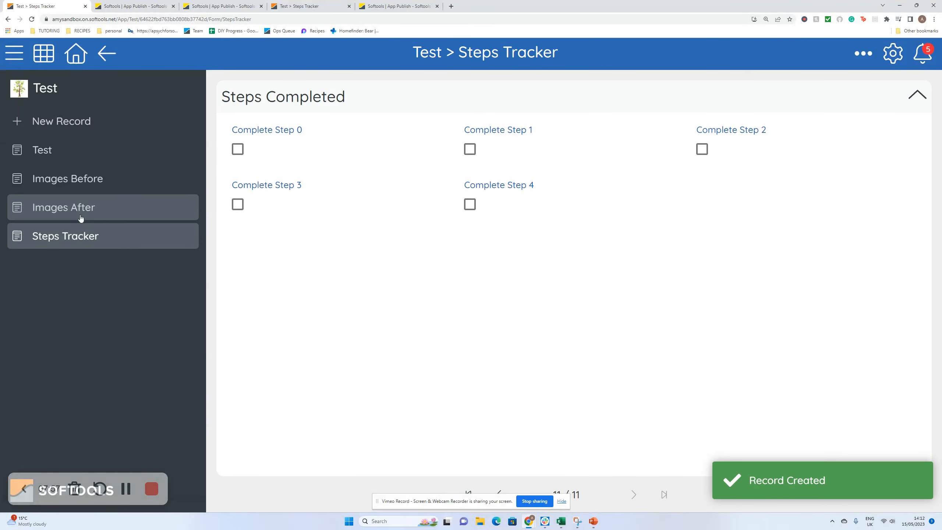
{"action": "left_click", "coordinate": [82, 188]}
{"action": "scroll", "coordinate": [443, 261], "scroll_direction": "down", "scroll_amount": 5}
{"action": "scroll", "coordinate": [444, 261], "scroll_direction": "down", "scroll_amount": 15}
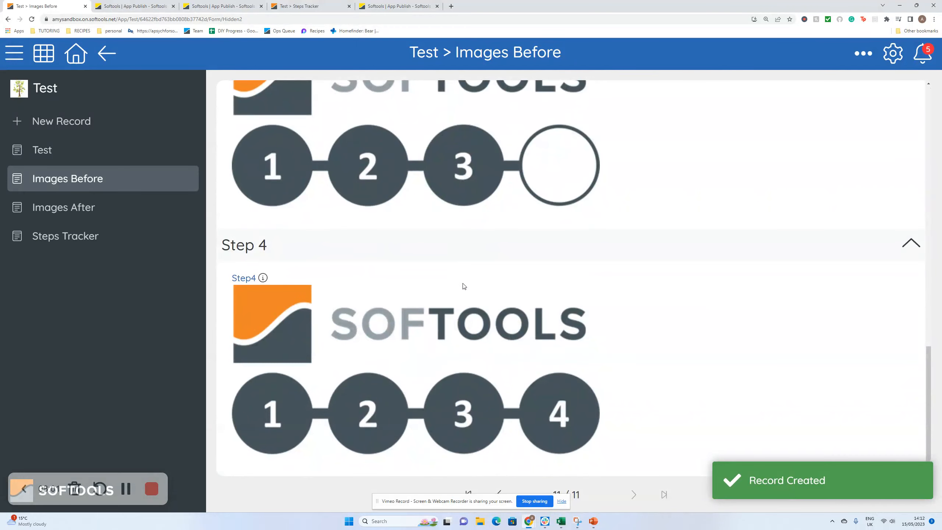
{"action": "scroll", "coordinate": [554, 436], "scroll_direction": "up", "scroll_amount": 20}
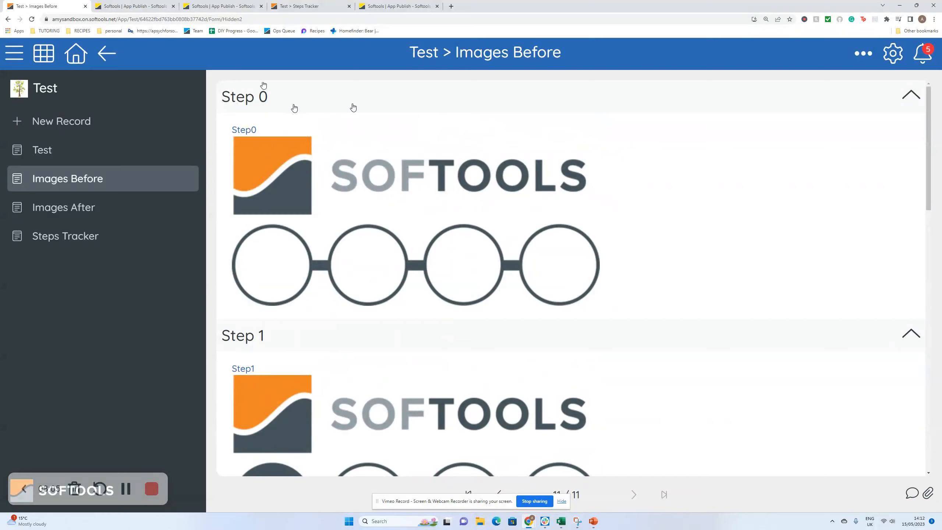
Look through the step images on the Images Before form once more and open the Steps Tracker form
{"action": "scroll", "coordinate": [528, 315], "scroll_direction": "down", "scroll_amount": 5}
{"action": "scroll", "coordinate": [527, 316], "scroll_direction": "down", "scroll_amount": 15}
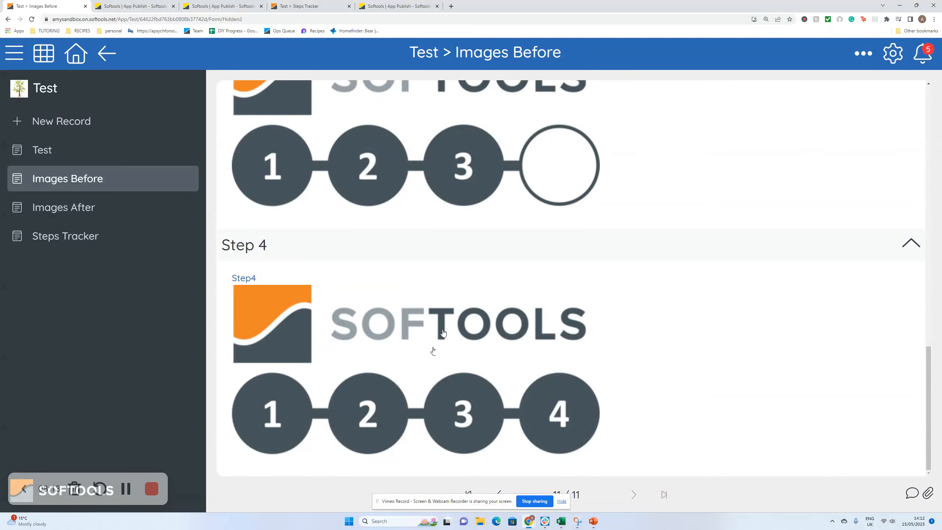
{"action": "scroll", "coordinate": [424, 307], "scroll_direction": "up", "scroll_amount": 1}
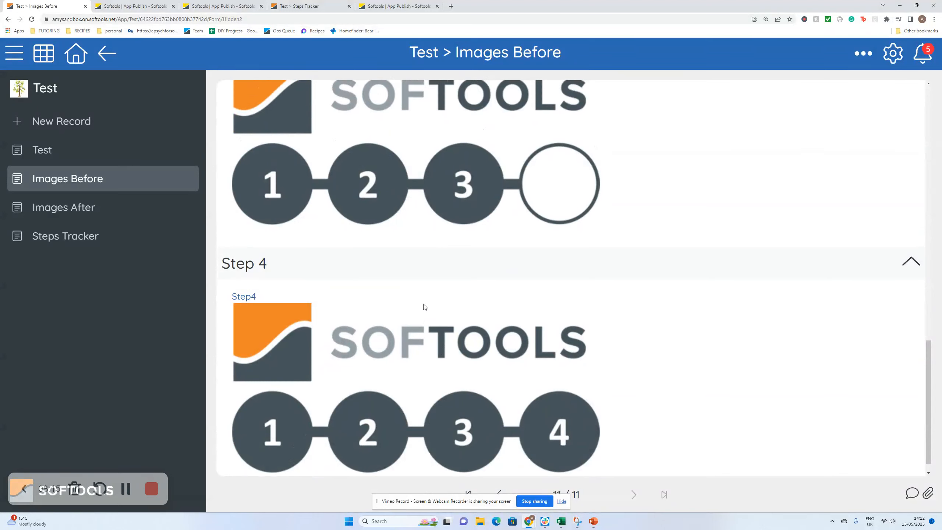
{"action": "scroll", "coordinate": [425, 306], "scroll_direction": "up", "scroll_amount": 12}
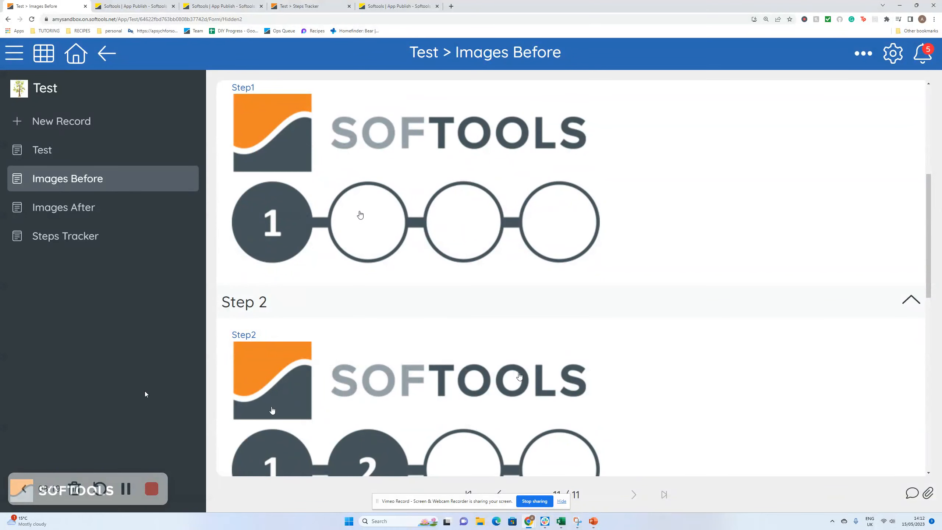
{"action": "scroll", "coordinate": [359, 215], "scroll_direction": "up", "scroll_amount": 6}
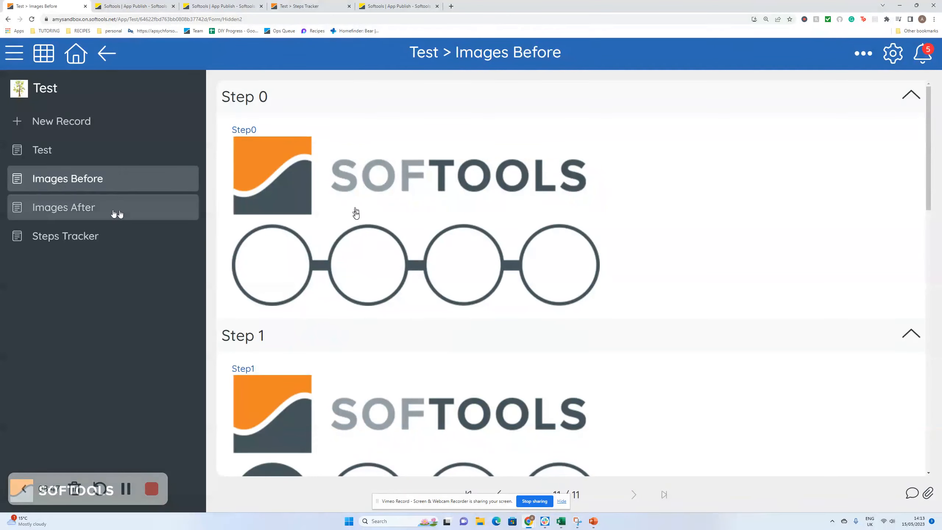
{"action": "left_click", "coordinate": [125, 235]}
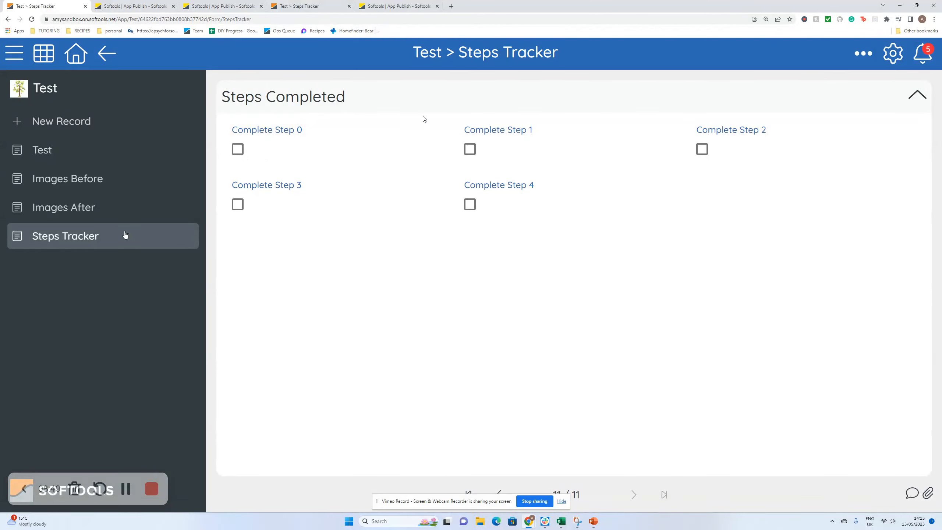
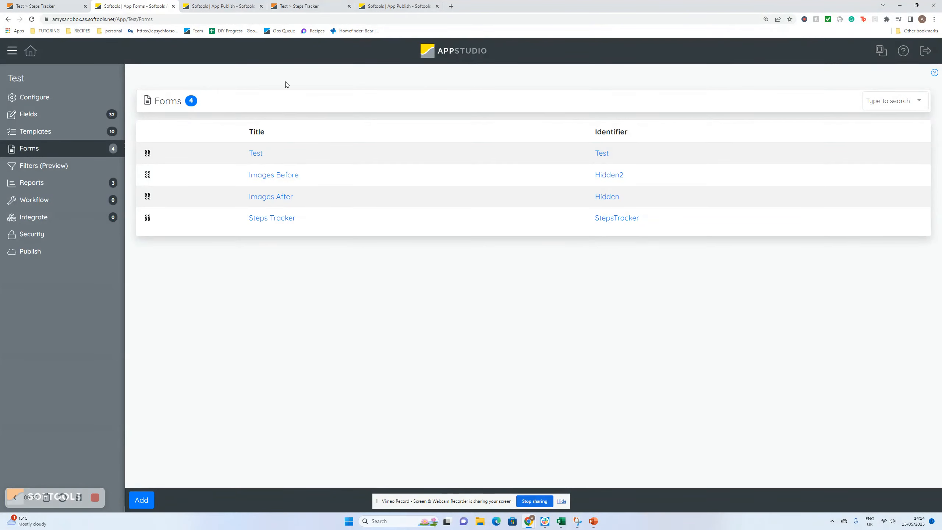
Open the Test form's configuration in App Studio and show its list of form templates
{"action": "left_click", "coordinate": [260, 155]}
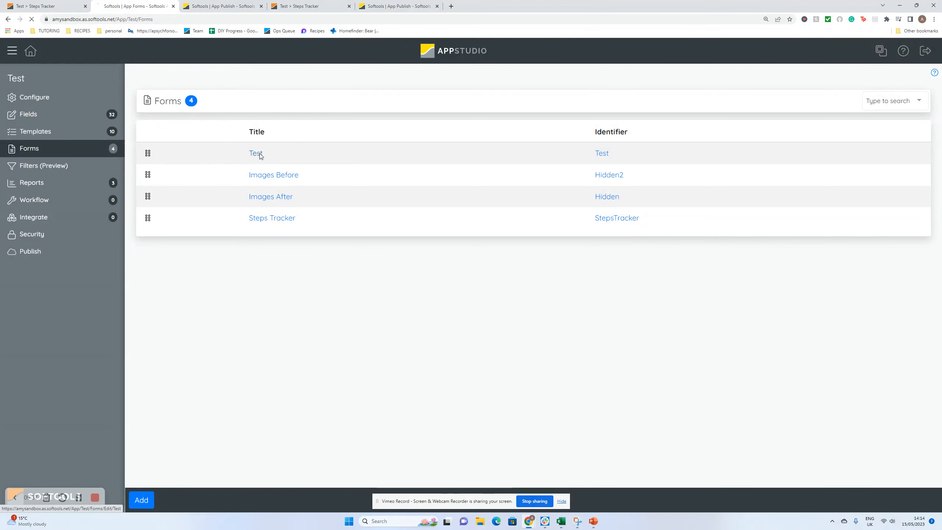
{"action": "scroll", "coordinate": [279, 252], "scroll_direction": "down", "scroll_amount": 1}
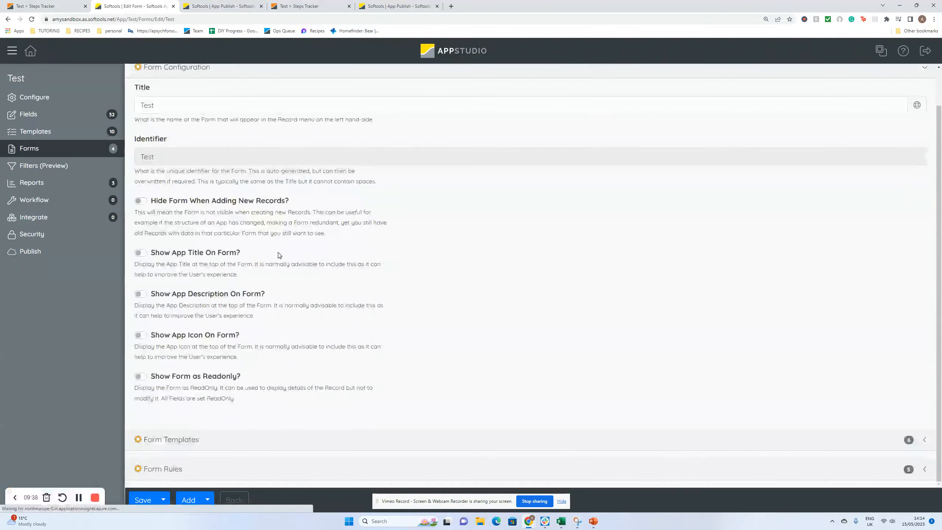
{"action": "left_click", "coordinate": [238, 442]}
{"action": "scroll", "coordinate": [293, 360], "scroll_direction": "down", "scroll_amount": 4}
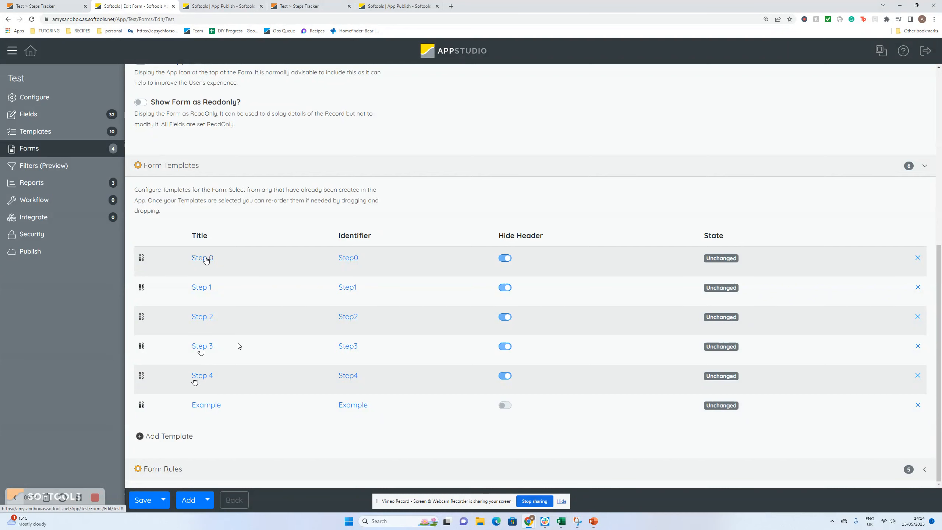
Add the Example2 template to the Test form with its header hidden
{"action": "left_click", "coordinate": [155, 437]}
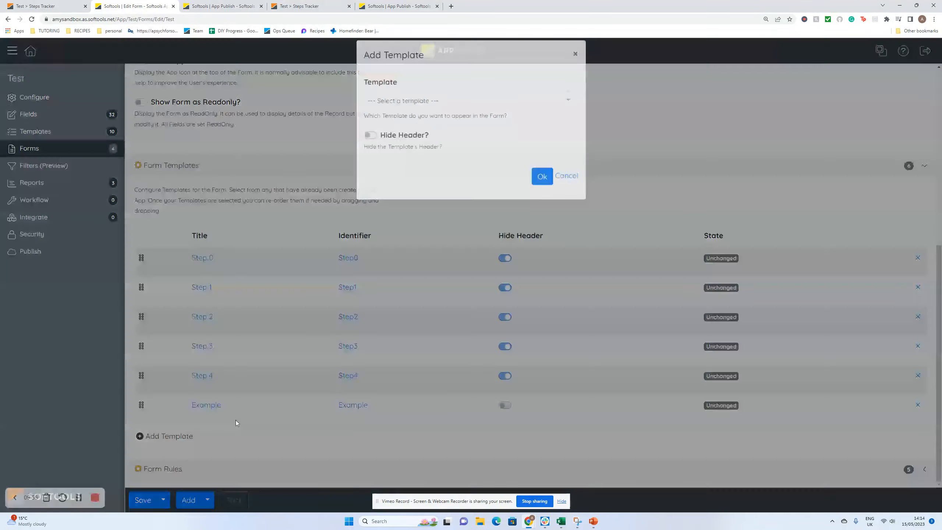
{"action": "key", "text": "Return"}
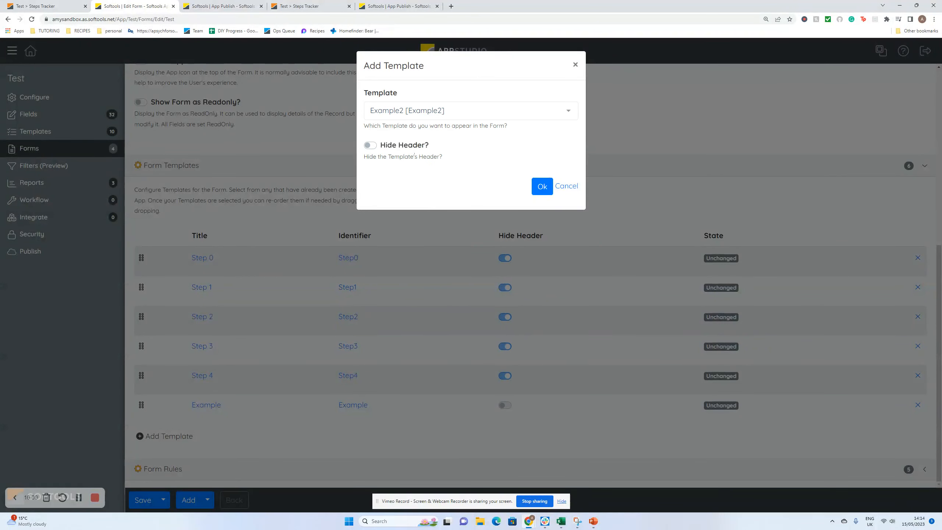
{"action": "left_click", "coordinate": [408, 149]}
{"action": "left_click", "coordinate": [542, 186]}
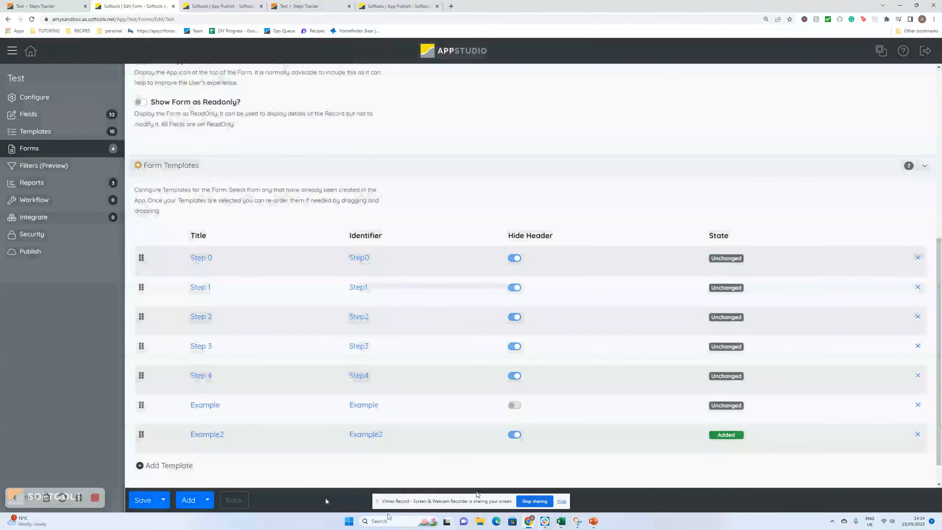
{"action": "scroll", "coordinate": [210, 390], "scroll_direction": "down", "scroll_amount": 1}
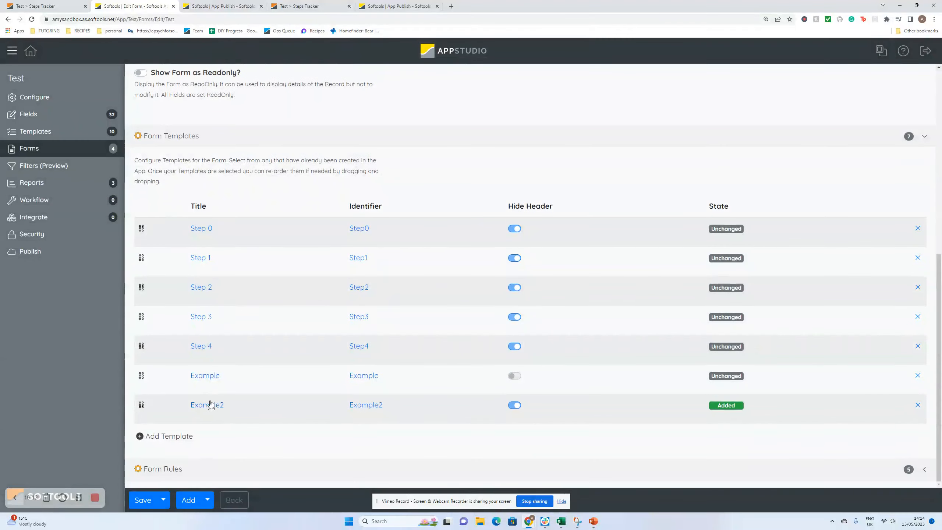
Look at the Step 1 template's settings without changing them and remove the Example2 template from the Test form
{"action": "left_click", "coordinate": [208, 228]}
{"action": "left_click", "coordinate": [220, 243]}
{"action": "left_click", "coordinate": [207, 258]}
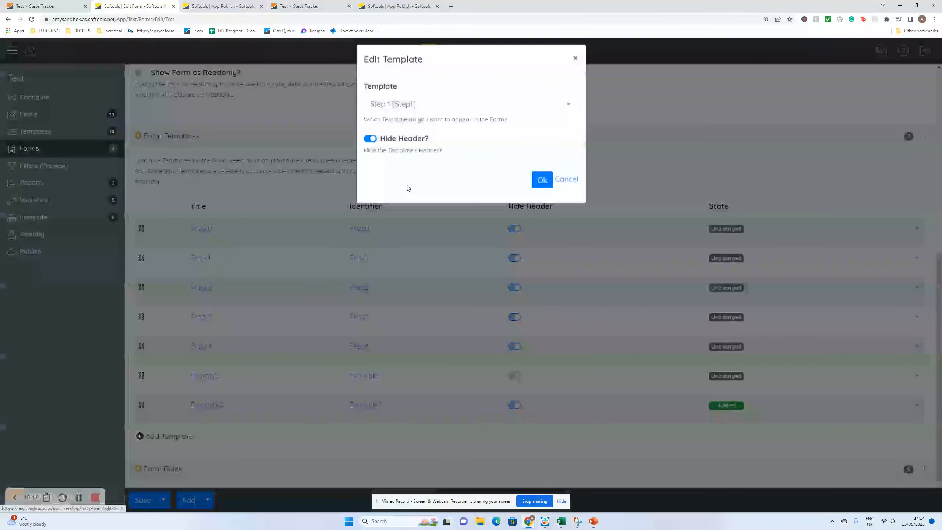
{"action": "left_click", "coordinate": [309, 301]}
{"action": "left_click", "coordinate": [918, 405]}
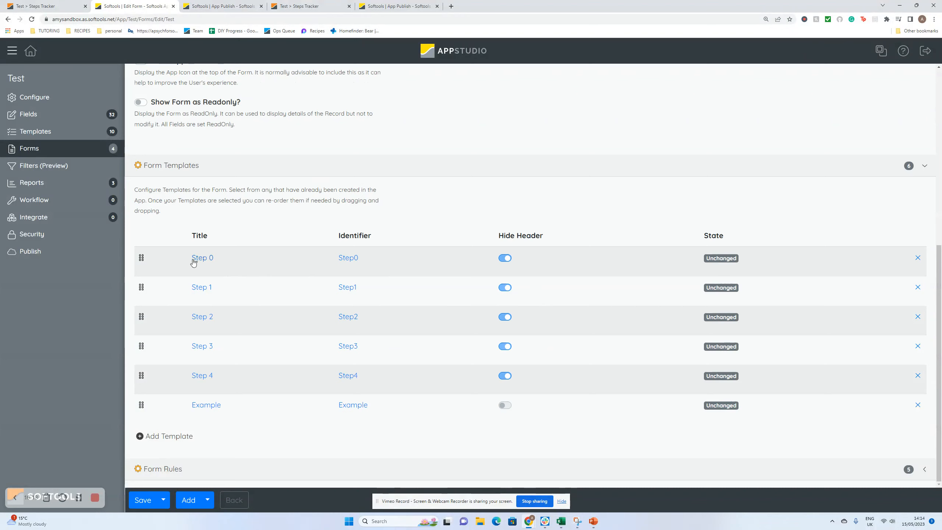
Check the Step 0 to Step 4 templates' header settings, collapse the template list and show the form rules
{"action": "left_click_drag", "start_coordinate": [187, 258], "coordinate": [370, 384]}
{"action": "left_click", "coordinate": [535, 259]}
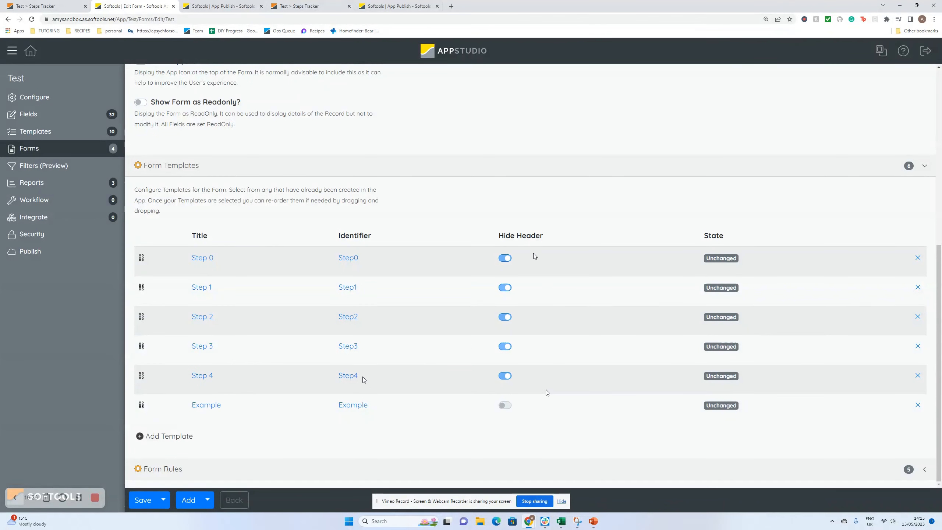
{"action": "left_click", "coordinate": [252, 169]}
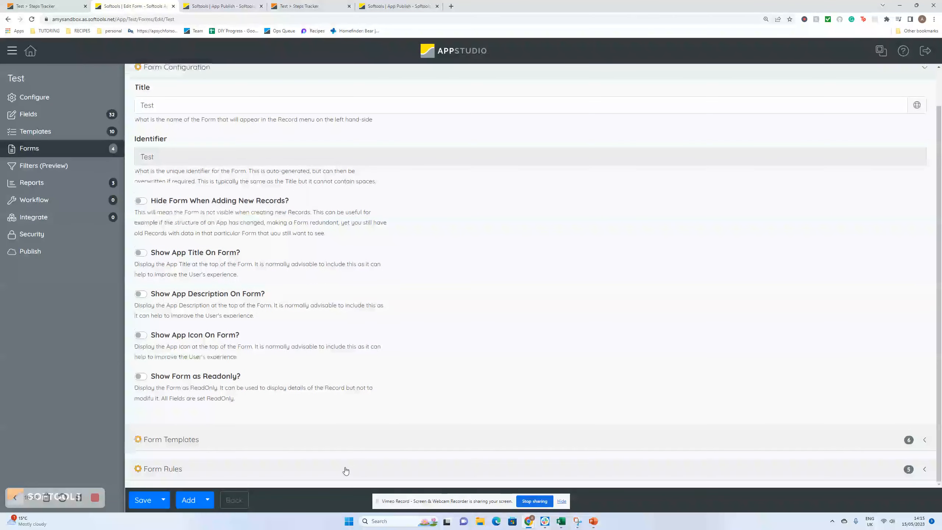
{"action": "left_click", "coordinate": [345, 469]}
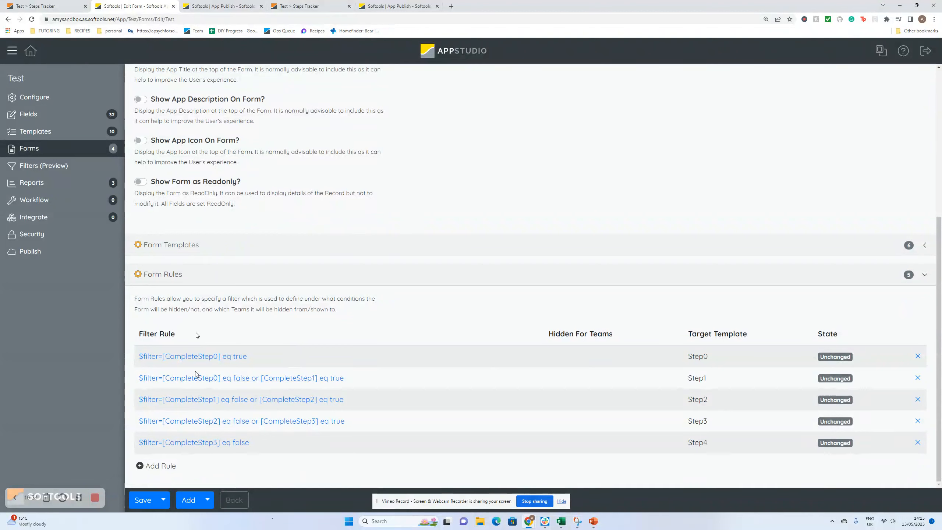
Examine which CompleteStep filter rules hide each of the Step0 to Step4 target templates
{"action": "left_click_drag", "start_coordinate": [707, 357], "coordinate": [686, 358]}
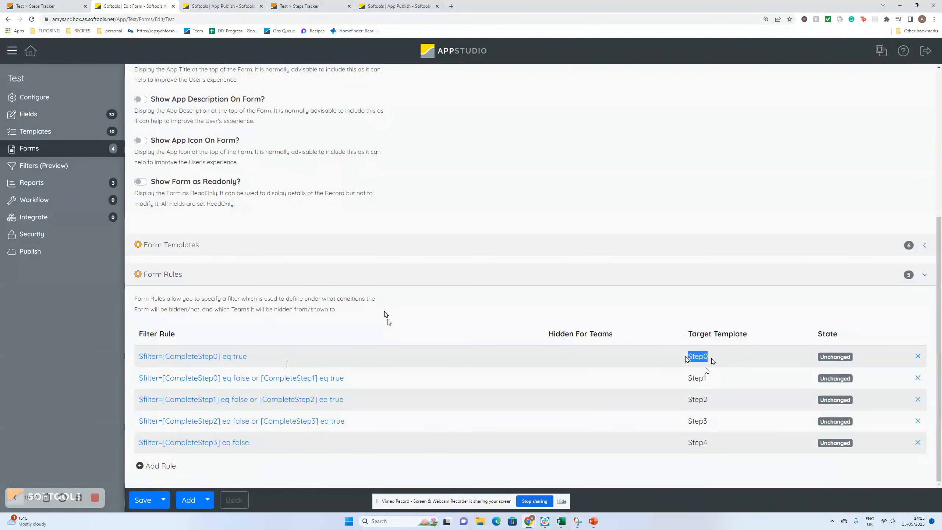
{"action": "left_click", "coordinate": [659, 358]}
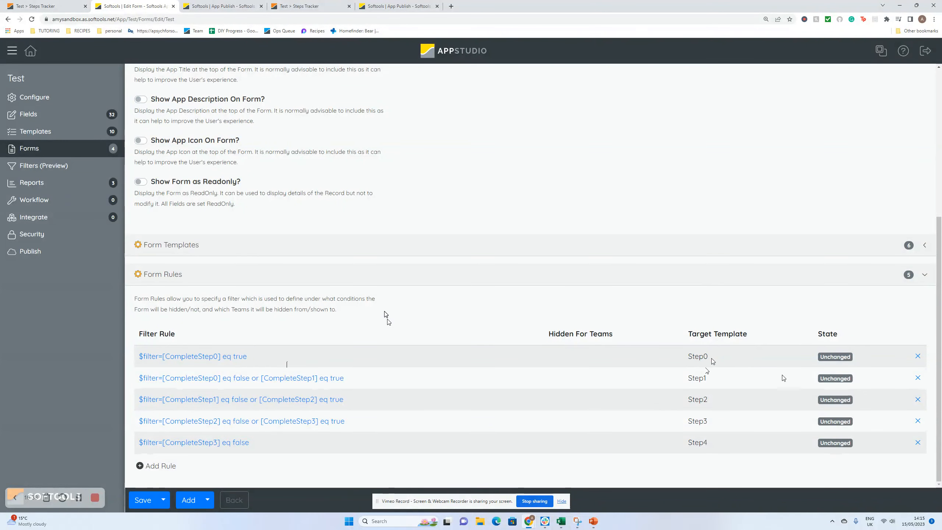
{"action": "left_click_drag", "start_coordinate": [254, 361], "coordinate": [233, 363]}
{"action": "left_click", "coordinate": [262, 360]}
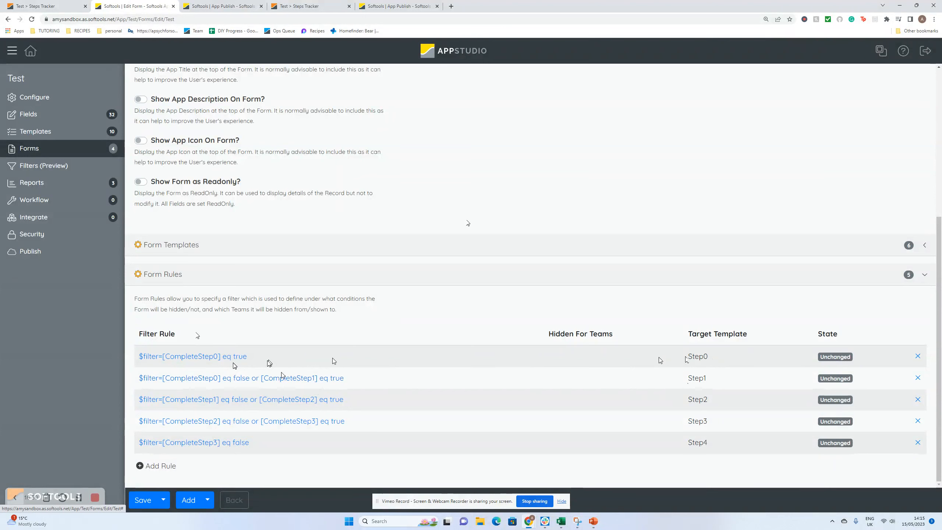
{"action": "double_click", "coordinate": [694, 378]}
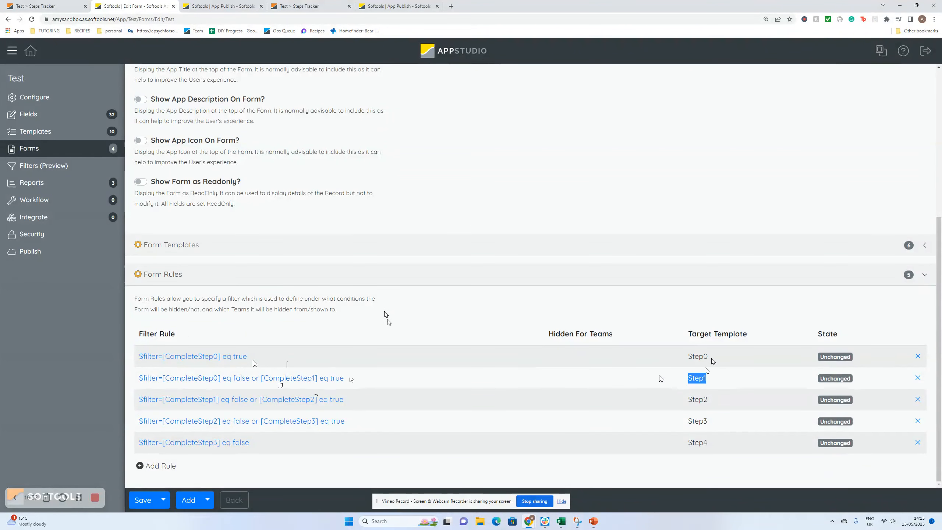
{"action": "left_click", "coordinate": [372, 409]}
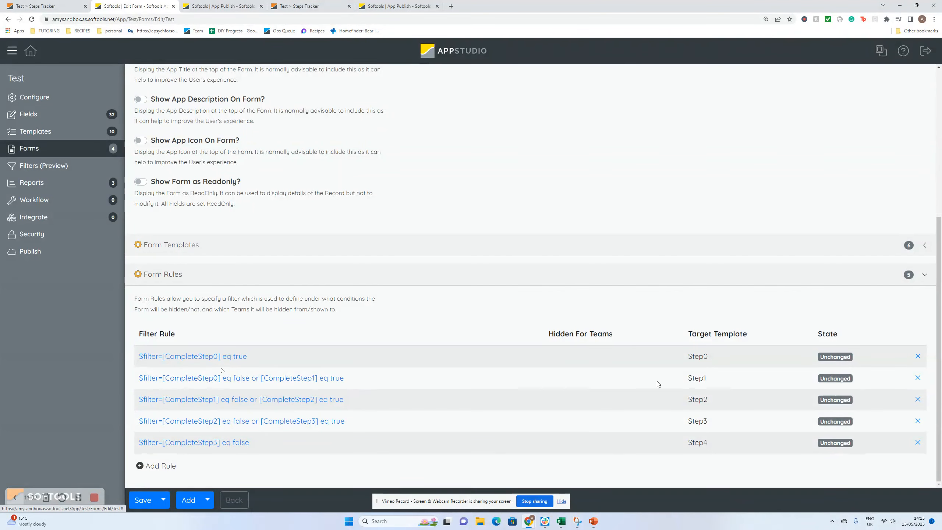
{"action": "left_click_drag", "start_coordinate": [707, 379], "coordinate": [672, 379]}
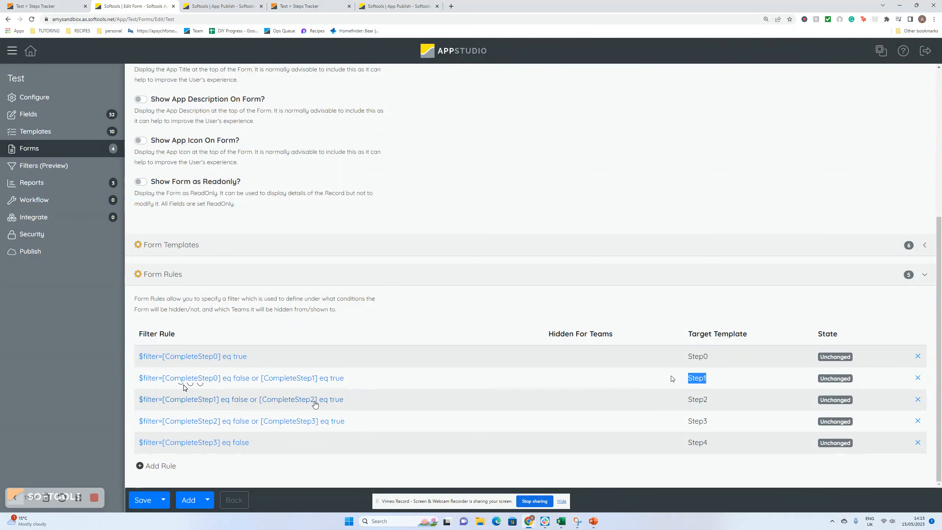
{"action": "left_click", "coordinate": [744, 412]}
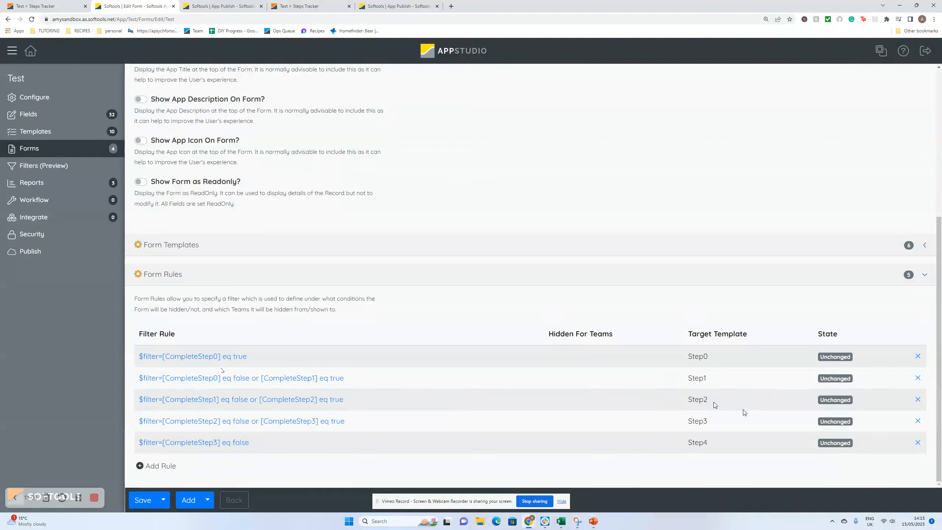
{"action": "left_click_drag", "start_coordinate": [712, 404], "coordinate": [688, 399]}
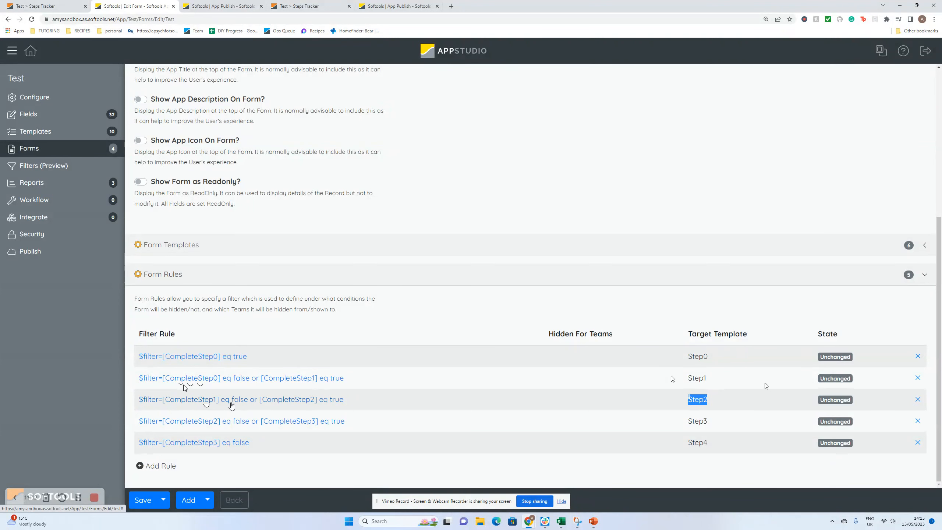
{"action": "left_click", "coordinate": [728, 401]}
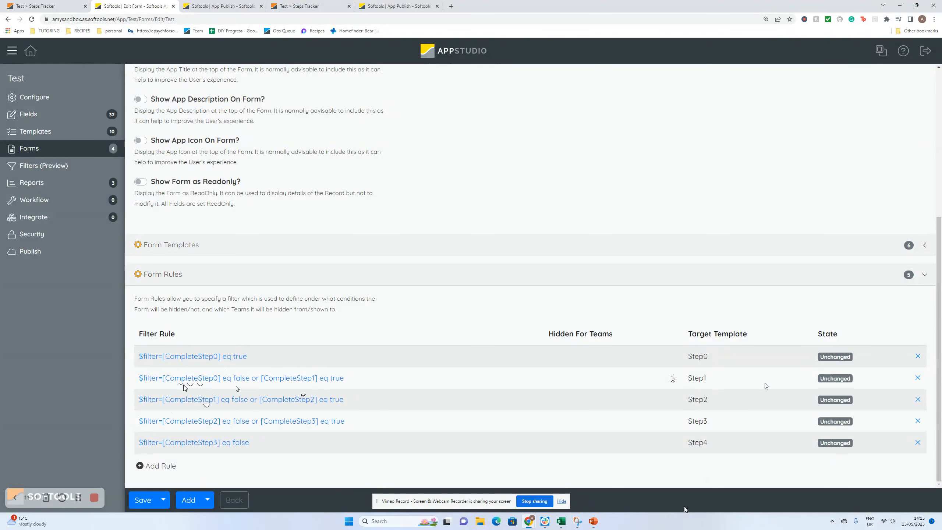
{"action": "double_click", "coordinate": [698, 421]}
{"action": "double_click", "coordinate": [697, 399]}
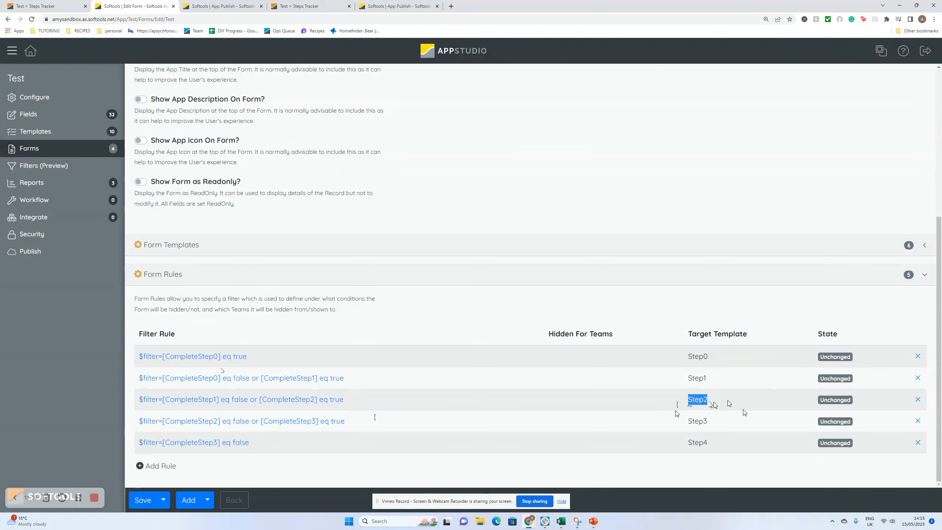
{"action": "left_click", "coordinate": [676, 422]}
{"action": "mouse_move", "coordinate": [597, 528]}
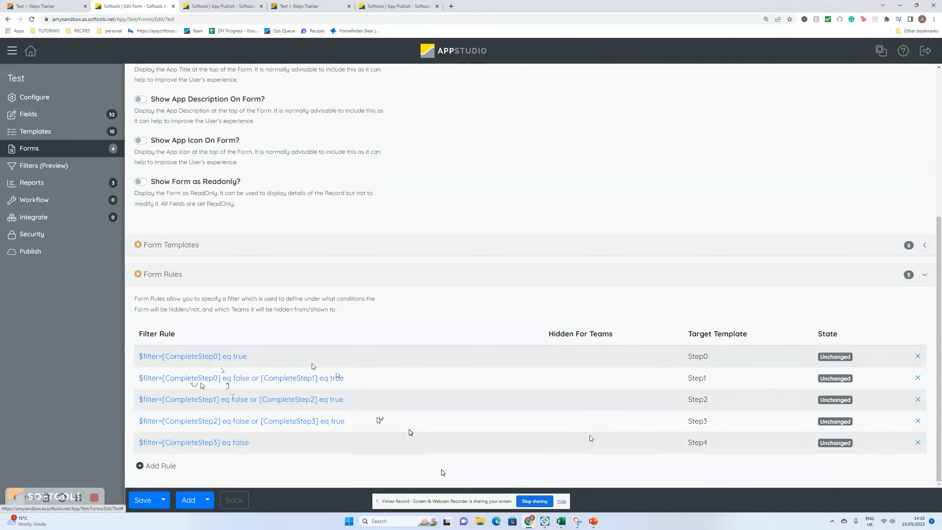
{"action": "double_click", "coordinate": [697, 378]}
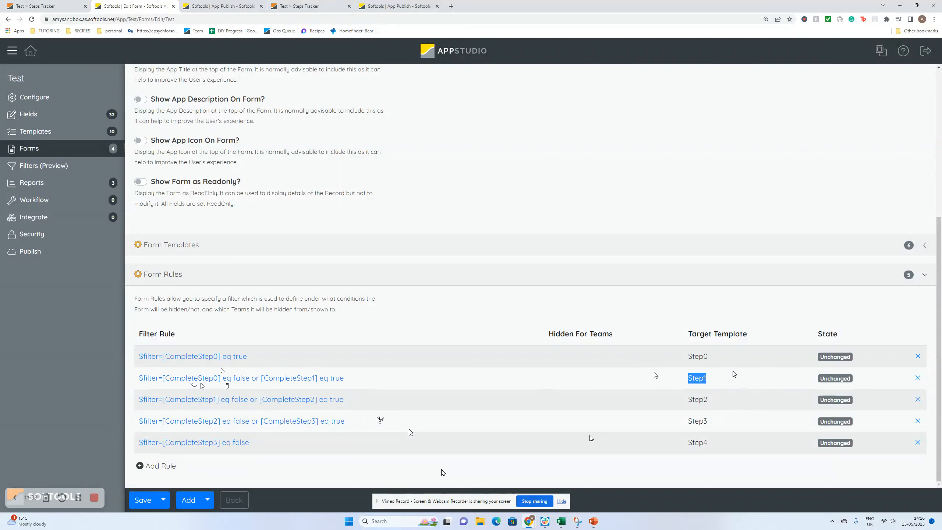
{"action": "left_click", "coordinate": [677, 379]}
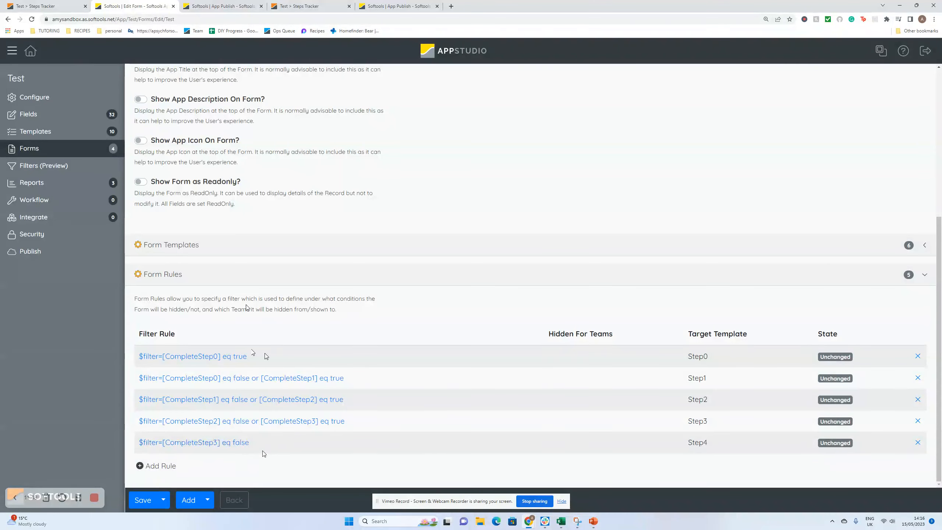
Save the Test form and publish the app without version notes
{"action": "left_click", "coordinate": [138, 501]}
{"action": "left_click", "coordinate": [847, 50]}
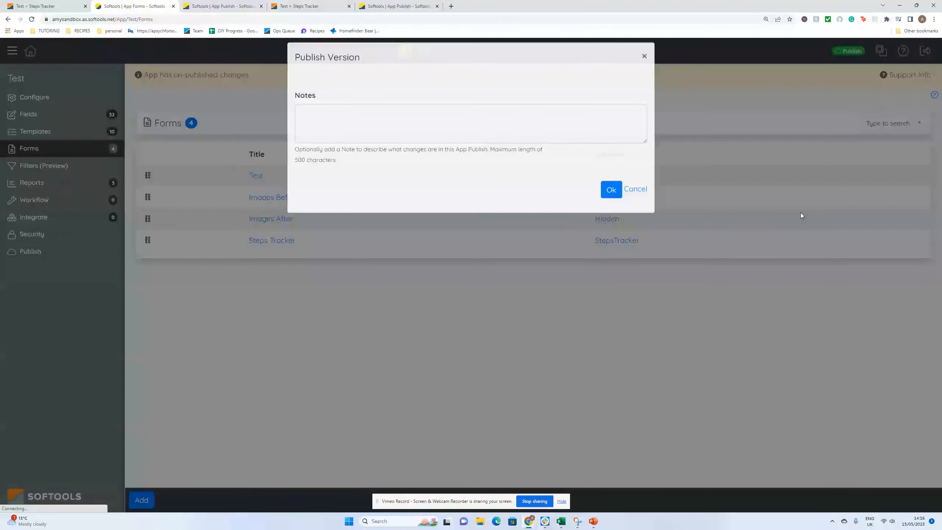
{"action": "left_click", "coordinate": [608, 199]}
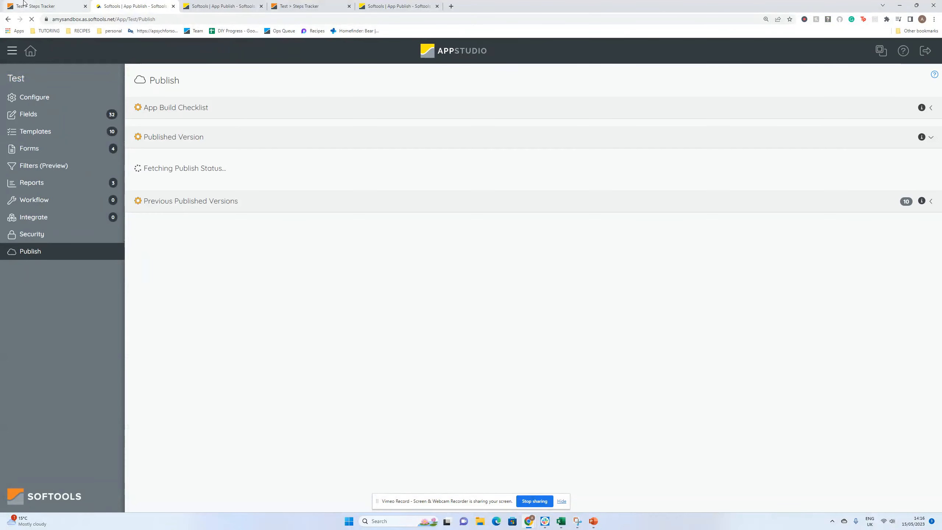
Return to the record in the Test app, refresh the app and open the record's Test form
{"action": "left_click", "coordinate": [24, 4]}
{"action": "left_click", "coordinate": [862, 59]}
{"action": "left_click", "coordinate": [809, 310]}
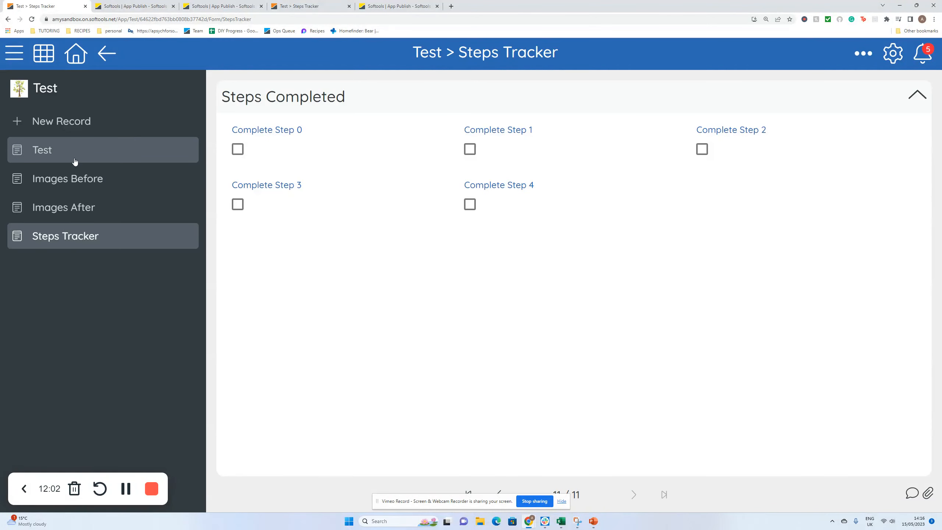
{"action": "left_click", "coordinate": [74, 162]}
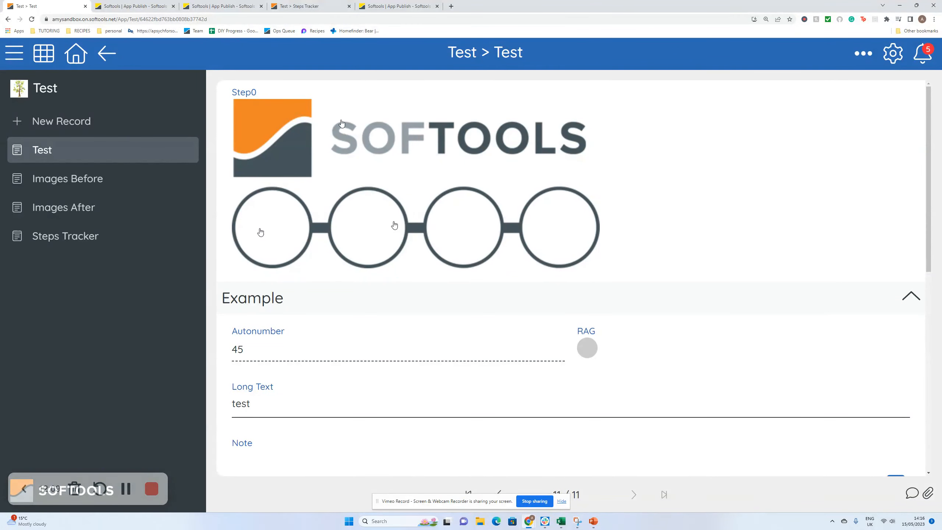
Mark Complete Step 0 and Complete Step 1 one at a time in the Steps Tracker, checking the Test form's image after each
{"action": "left_click", "coordinate": [105, 245]}
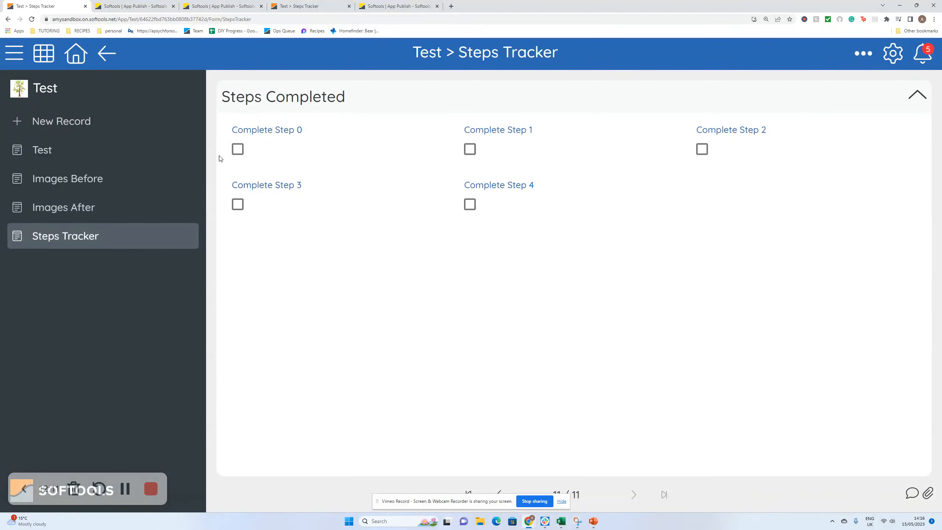
{"action": "left_click", "coordinate": [237, 148]}
{"action": "left_click", "coordinate": [116, 150]}
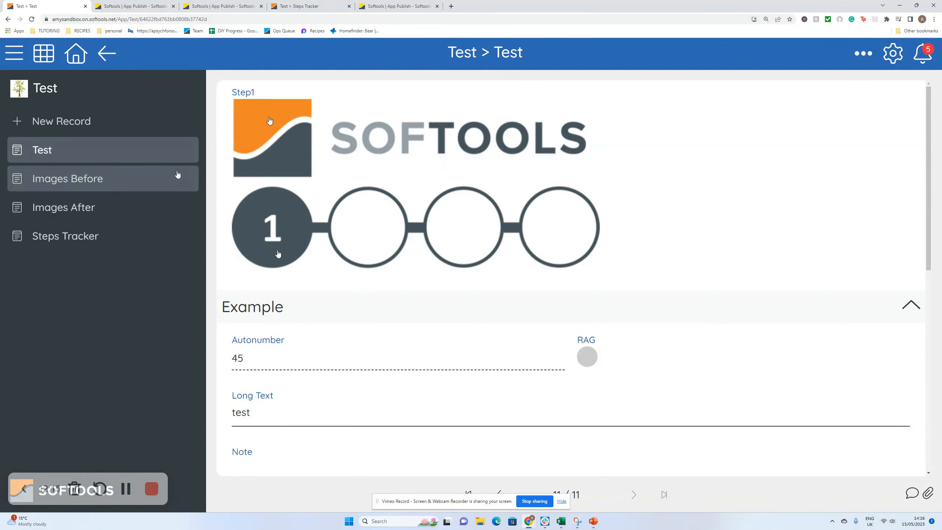
{"action": "left_click", "coordinate": [105, 248]}
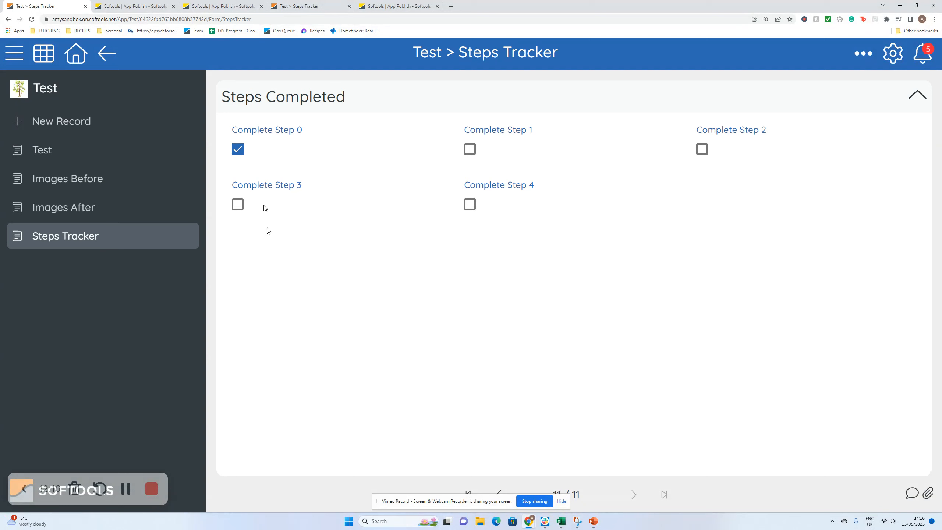
{"action": "left_click", "coordinate": [470, 149]}
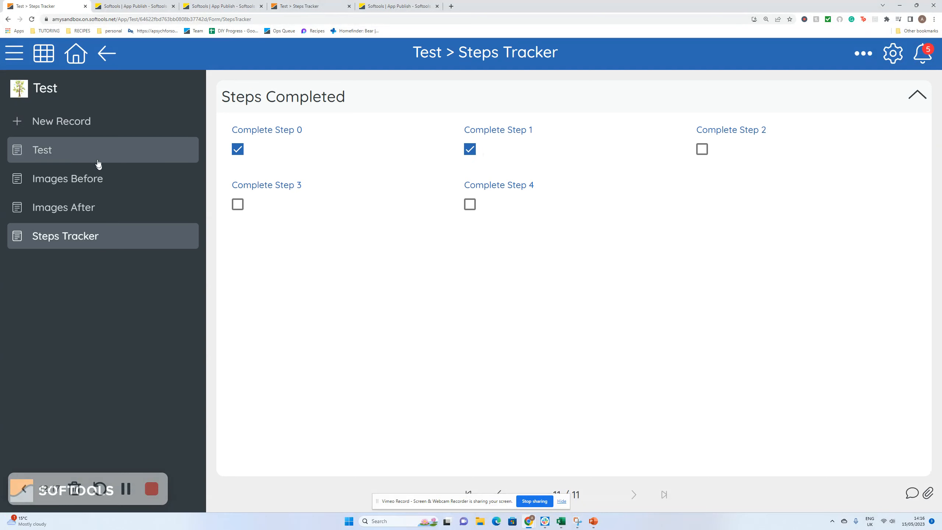
{"action": "left_click", "coordinate": [32, 161]}
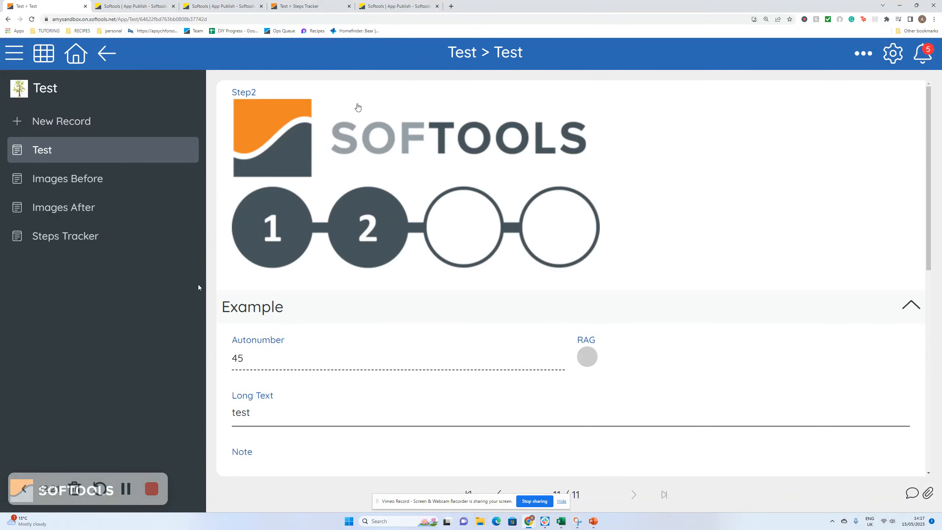
Mark Complete Step 2 and Complete Step 3 one at a time in the Steps Tracker, checking the Test form's image after each
{"action": "left_click", "coordinate": [136, 238]}
{"action": "left_click", "coordinate": [702, 149]}
{"action": "left_click", "coordinate": [75, 157]}
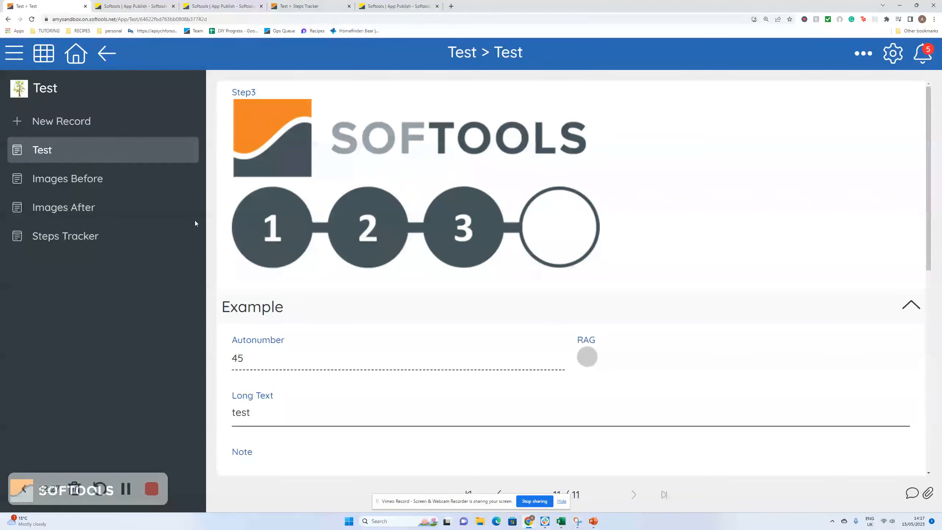
{"action": "left_click", "coordinate": [132, 235]}
{"action": "left_click", "coordinate": [247, 208]}
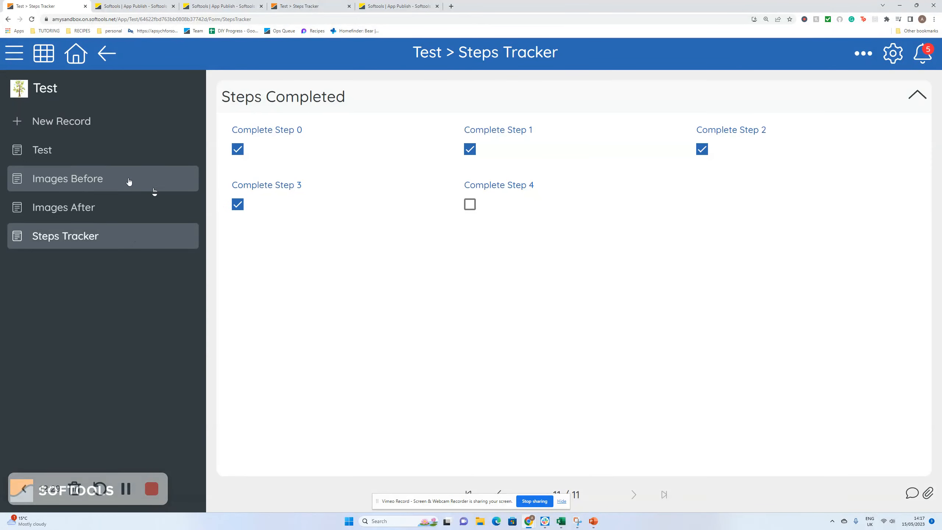
{"action": "left_click", "coordinate": [73, 160]}
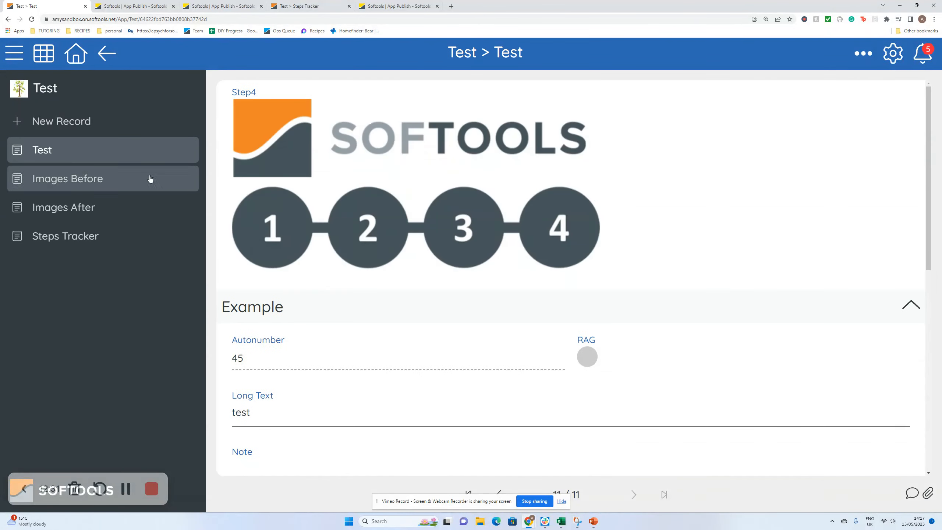